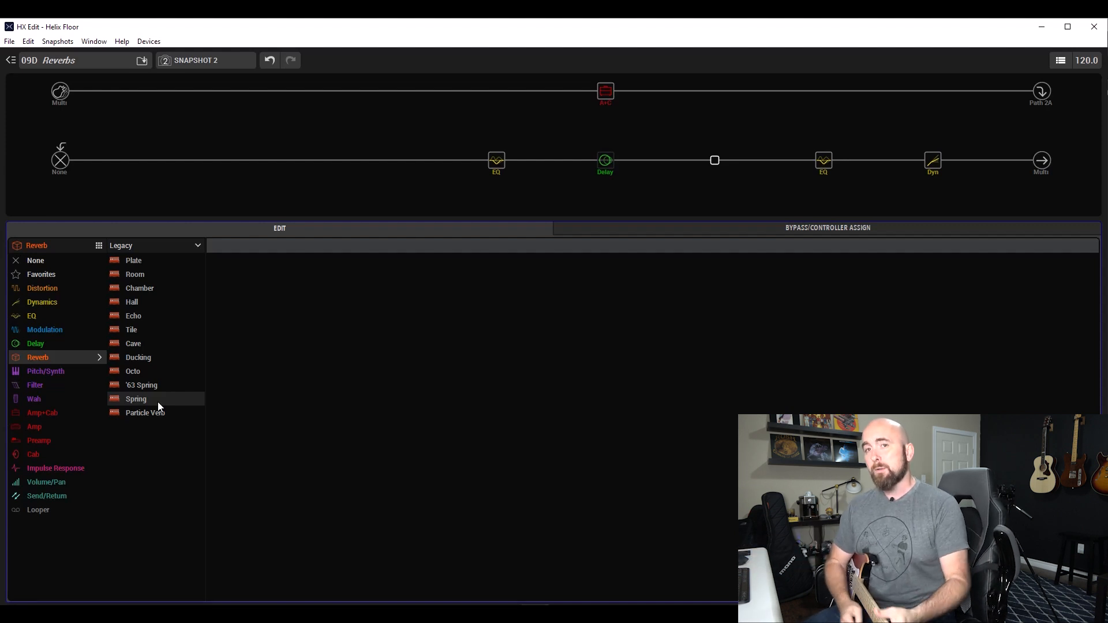
- Add the Legacy Plate reverb to the empty block and set its decay to 10.0 and mix to 50 %
{"action": "left_click", "coordinate": [123, 261]}
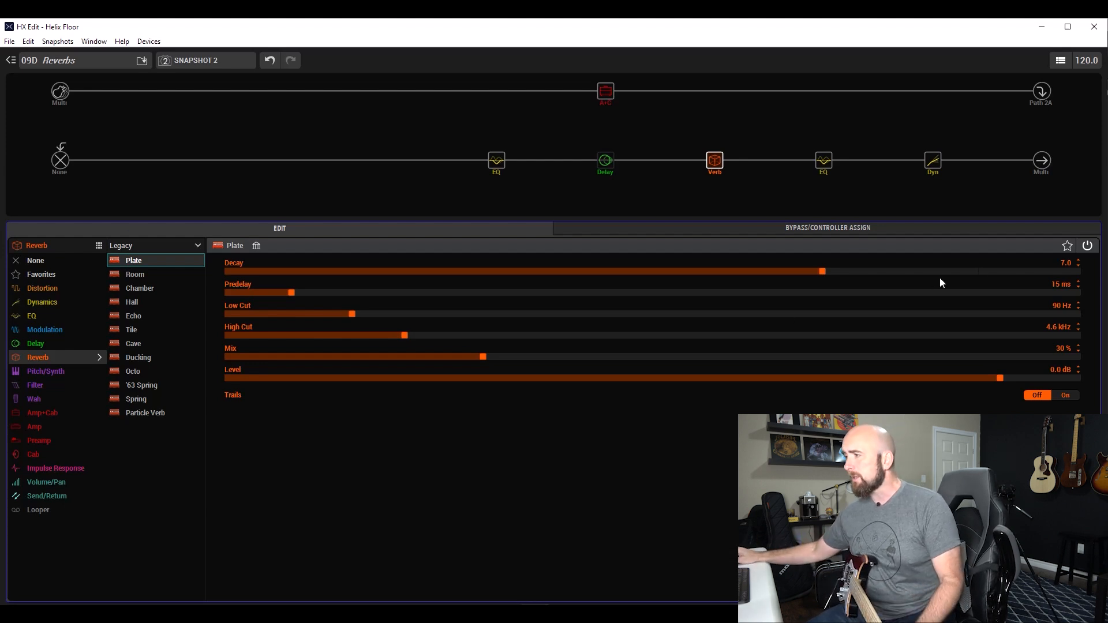
{"action": "left_click_drag", "start_coordinate": [984, 269], "coordinate": [1105, 281]}
{"action": "scroll", "coordinate": [670, 350], "scroll_direction": "up", "scroll_amount": 9}
{"action": "scroll", "coordinate": [669, 349], "scroll_direction": "up", "scroll_amount": 11}
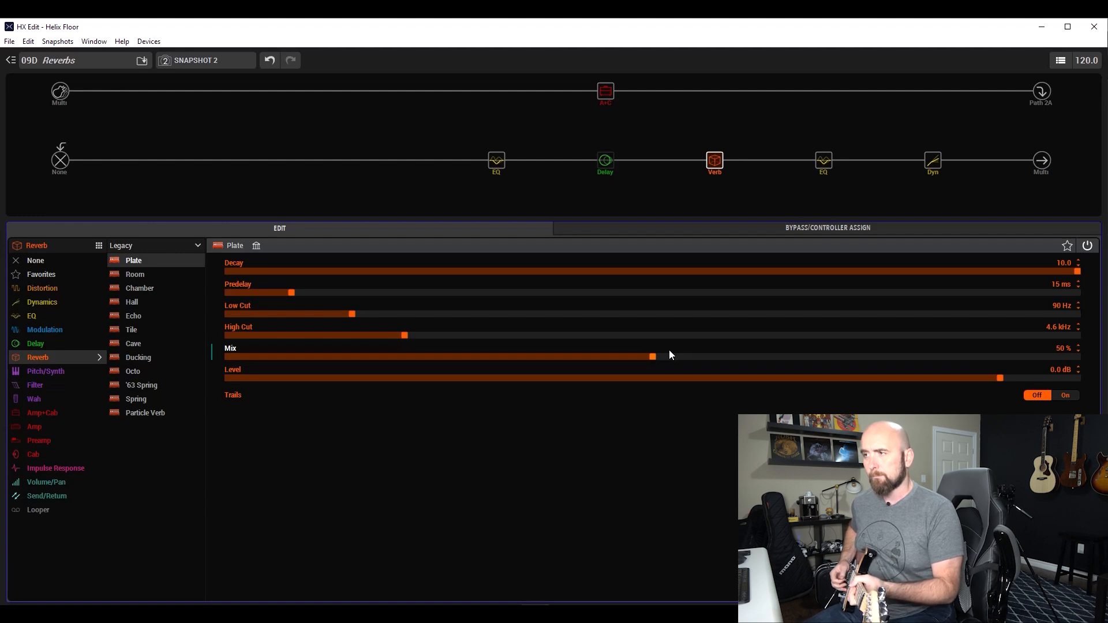
- Audition the Room reverb with decay 10.0 and mix 46 %, and the Chamber reverb with decay 10.0 and mix 48 %
{"action": "left_click", "coordinate": [148, 277]}
{"action": "left_click", "coordinate": [1074, 272]}
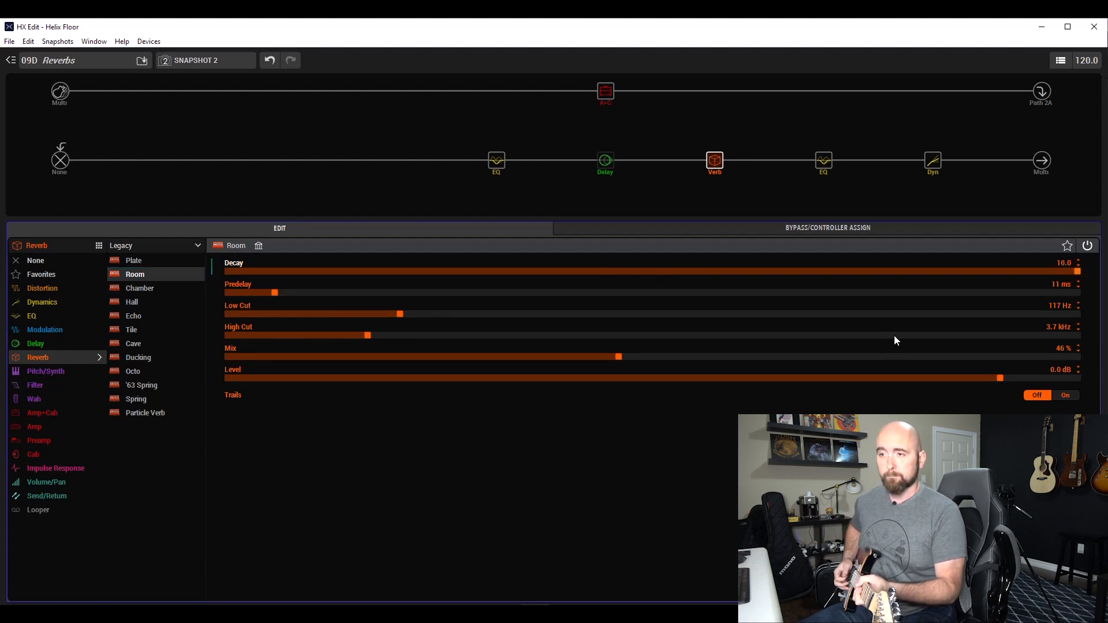
{"action": "left_click", "coordinate": [151, 289]}
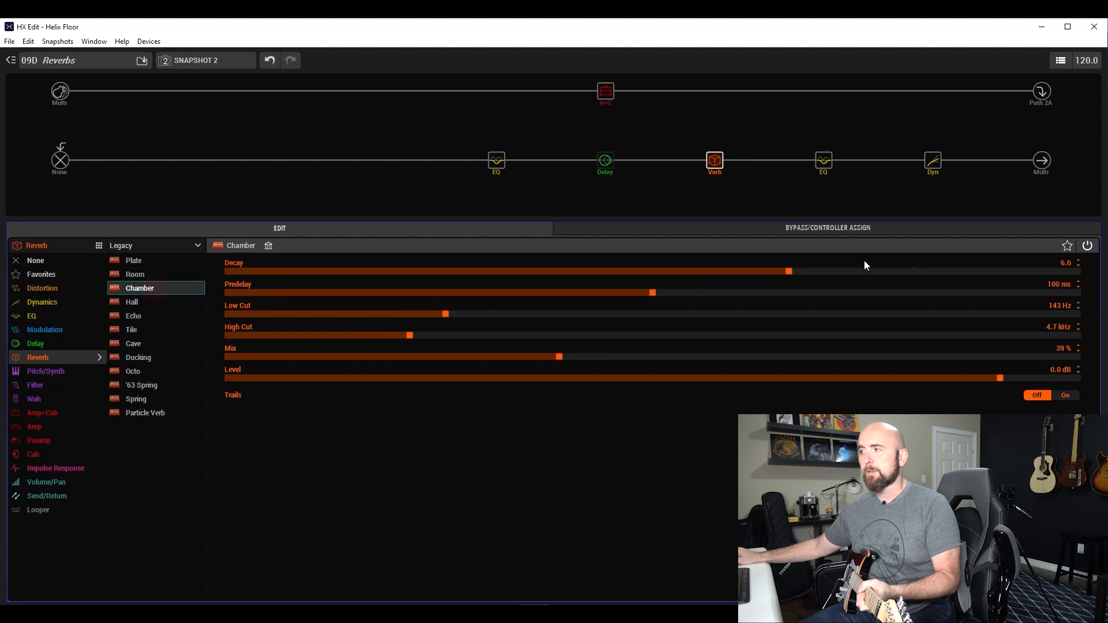
{"action": "left_click_drag", "start_coordinate": [996, 272], "coordinate": [1077, 272]}
{"action": "left_click_drag", "start_coordinate": [736, 355], "coordinate": [628, 348]}
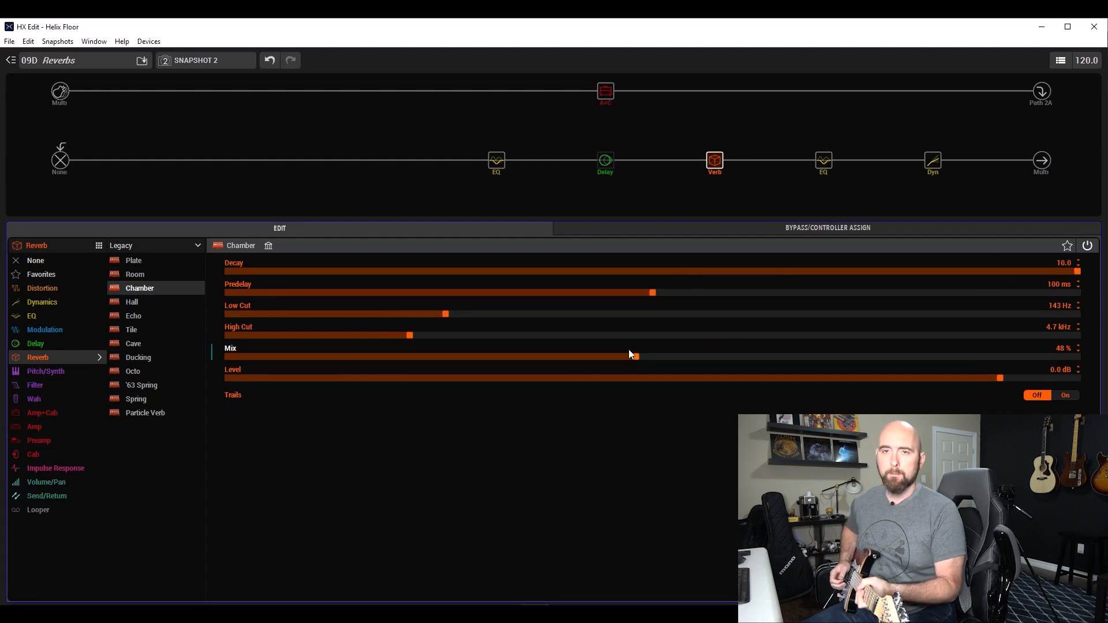
- Audition the Hall reverb with decay 10.0 and mix 46 %, and the Echo reverb with decay 10.0 and mix 48 %
{"action": "left_click", "coordinate": [157, 302]}
{"action": "left_click", "coordinate": [1064, 271]}
{"action": "left_click_drag", "start_coordinate": [586, 354], "coordinate": [612, 348]}
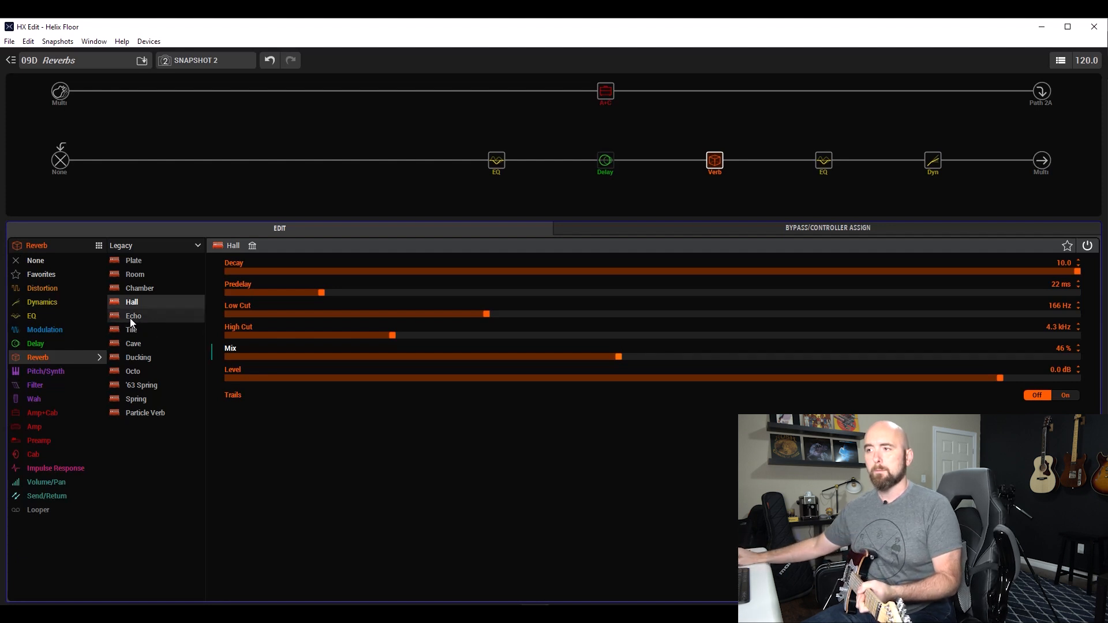
{"action": "left_click", "coordinate": [130, 317]}
{"action": "left_click", "coordinate": [1054, 272]}
{"action": "left_click", "coordinate": [635, 355]}
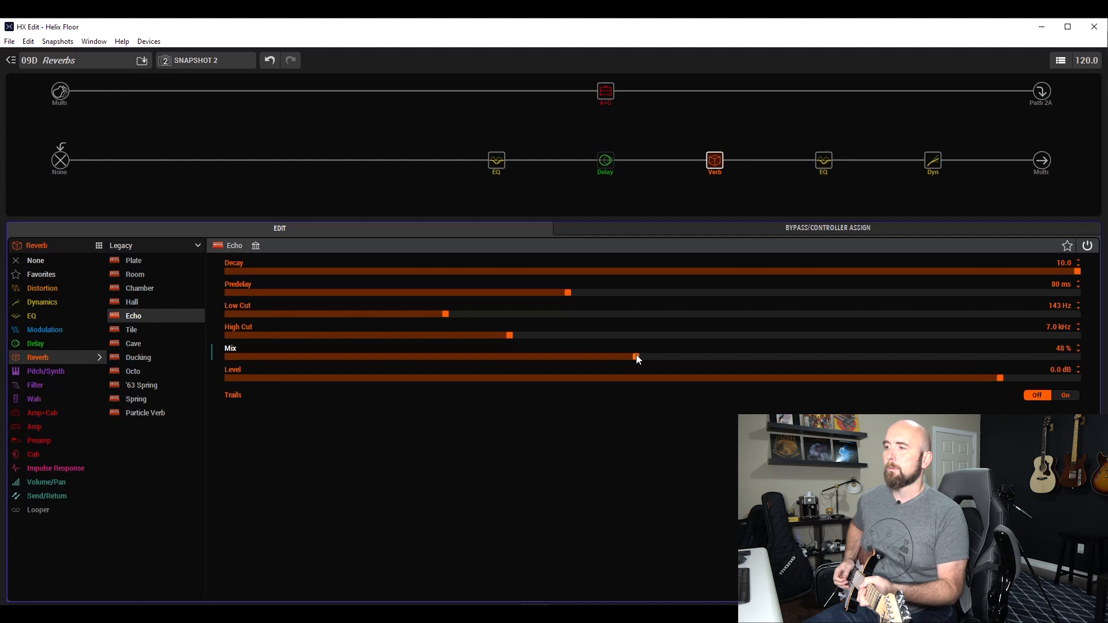
- Audition the Tile reverb with decay 10.0, and the Cave reverb with decay 10.0 and mix 48 %
{"action": "left_click", "coordinate": [143, 331]}
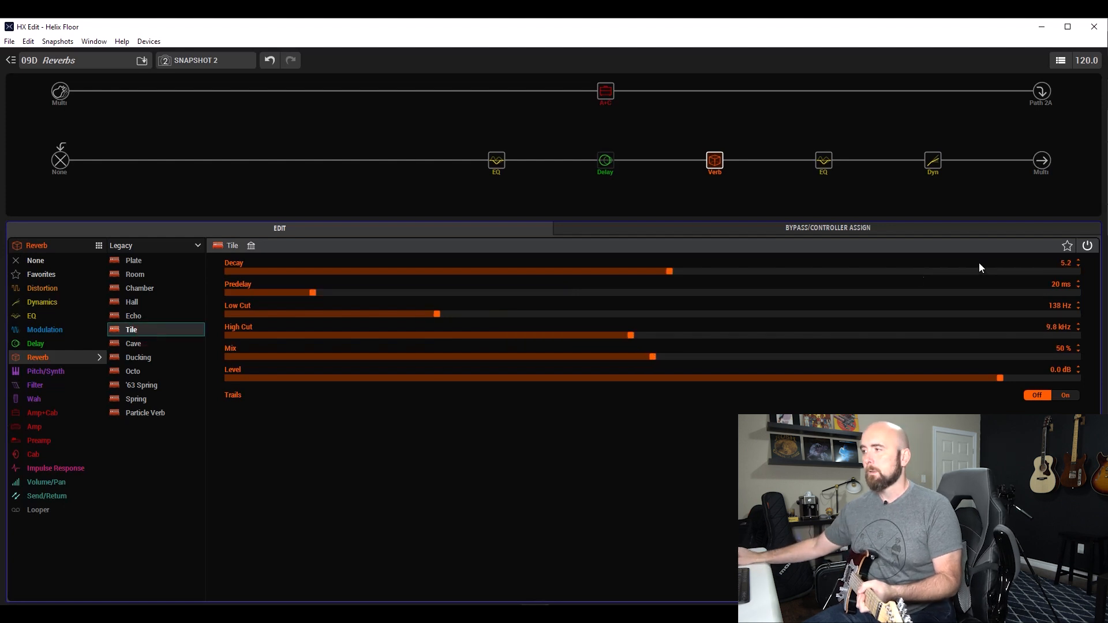
{"action": "left_click", "coordinate": [1047, 272]}
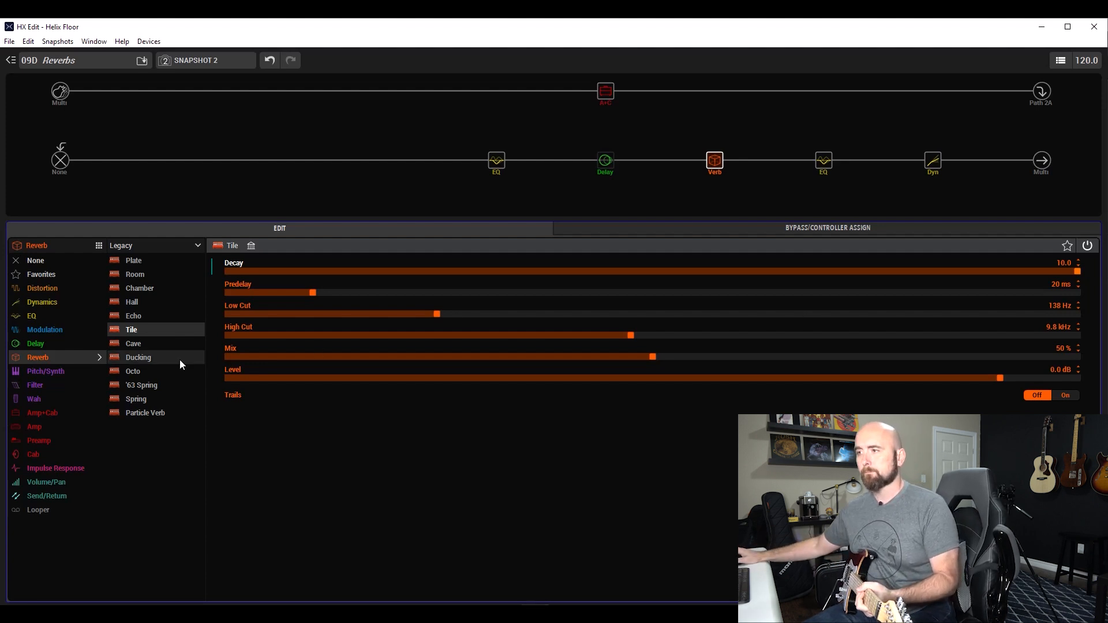
{"action": "left_click", "coordinate": [133, 344]}
{"action": "left_click_drag", "start_coordinate": [1059, 269], "coordinate": [1085, 270]}
{"action": "left_click", "coordinate": [635, 356]}
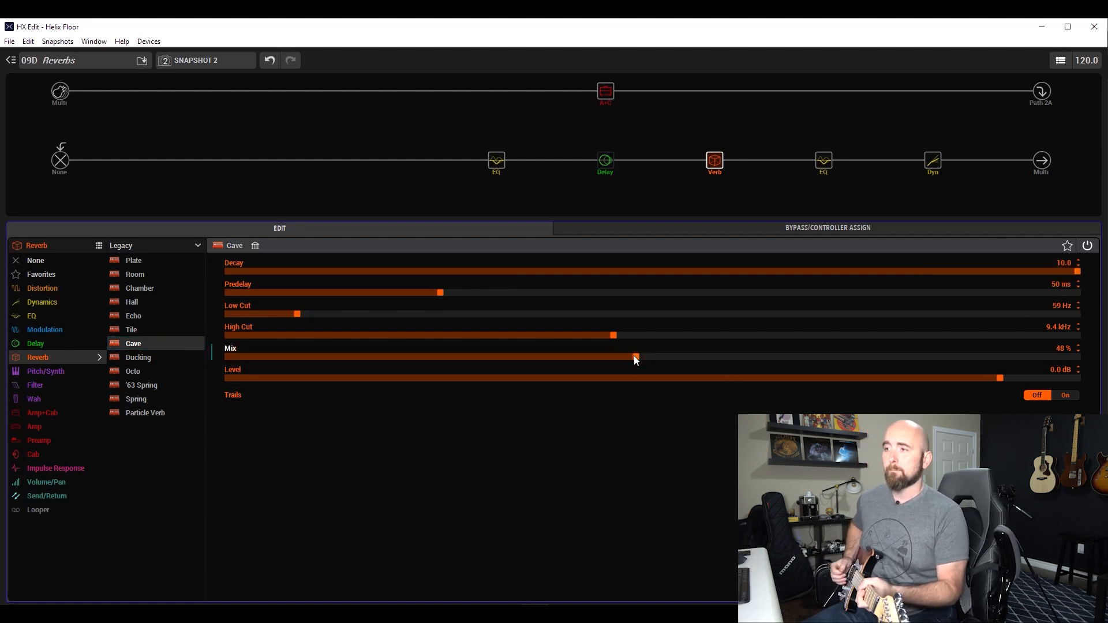
- Change the reverb model to Ducking and set its decay to 10.0 and mix to 50 %
{"action": "left_click", "coordinate": [123, 358]}
{"action": "left_click_drag", "start_coordinate": [904, 274], "coordinate": [1079, 271]}
{"action": "left_click_drag", "start_coordinate": [647, 356], "coordinate": [656, 355]}
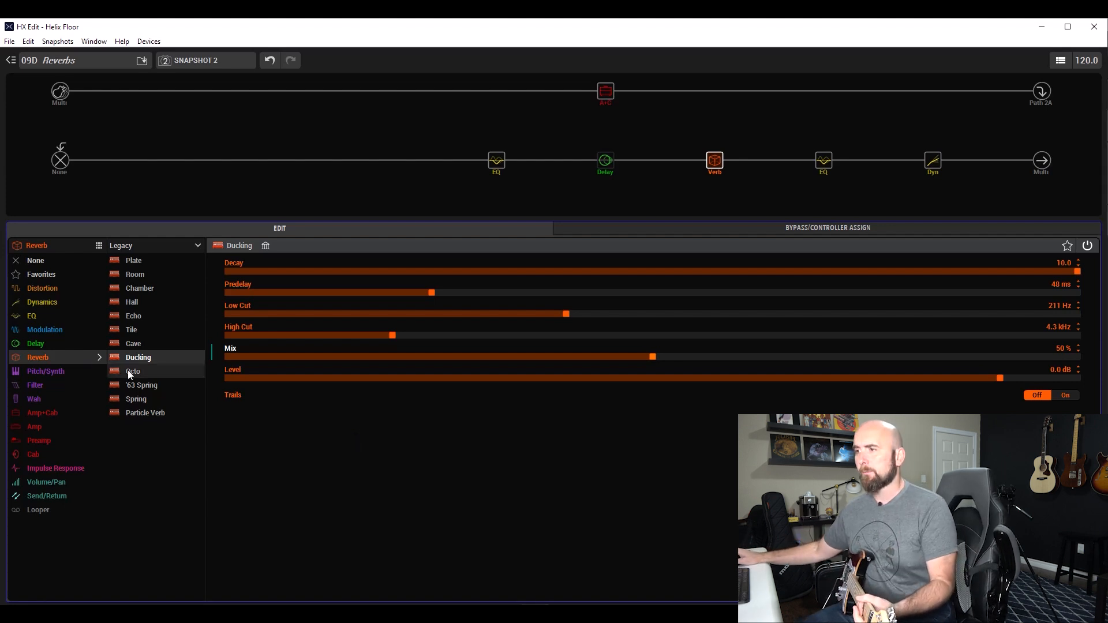
- Change the reverb model to '63 Spring with decay 10.0, level -0.1 dB and mix 51 %
{"action": "left_click", "coordinate": [131, 386]}
{"action": "left_click_drag", "start_coordinate": [953, 271], "coordinate": [1082, 272]}
{"action": "left_click", "coordinate": [999, 377]}
{"action": "left_click", "coordinate": [663, 356]}
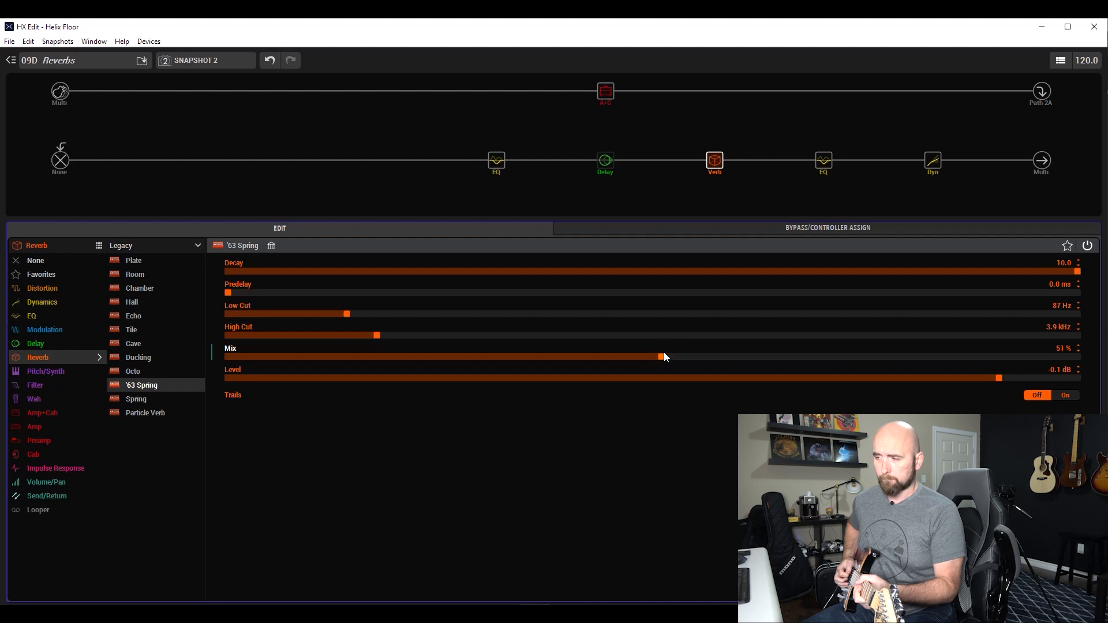
- Audition the Spring reverb with mix 47 %, and the Octo reverb with decay 10.0
{"action": "left_click", "coordinate": [162, 404]}
{"action": "left_click", "coordinate": [625, 356]}
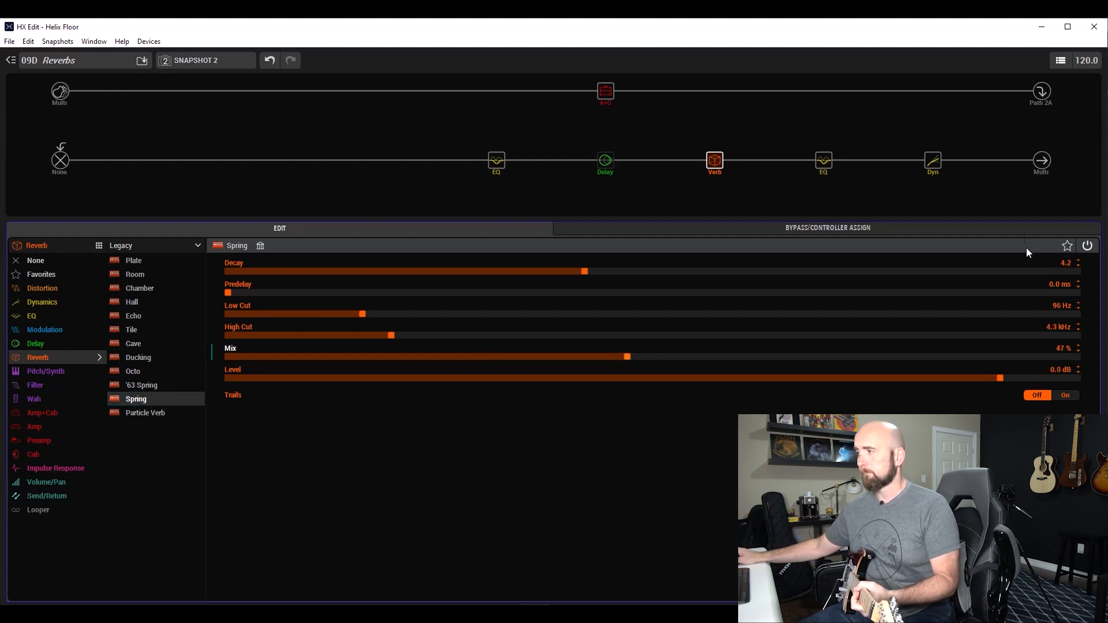
{"action": "left_click", "coordinate": [1071, 272]}
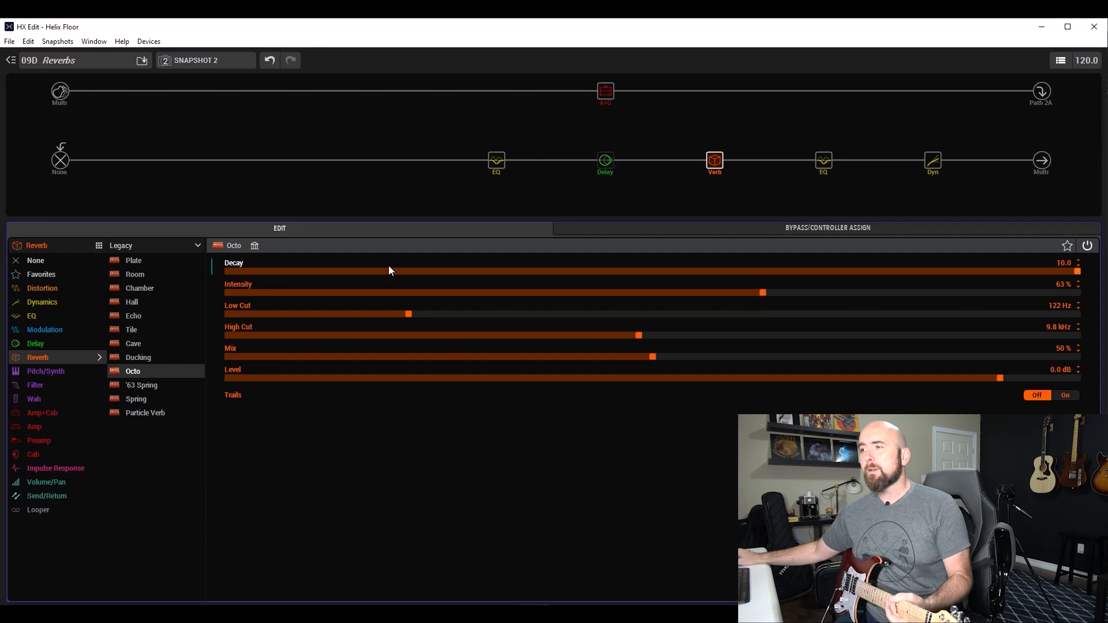
- Step through the Legacy reverb models from Plate to Spring to compare their default parameters
{"action": "left_click", "coordinate": [154, 261]}
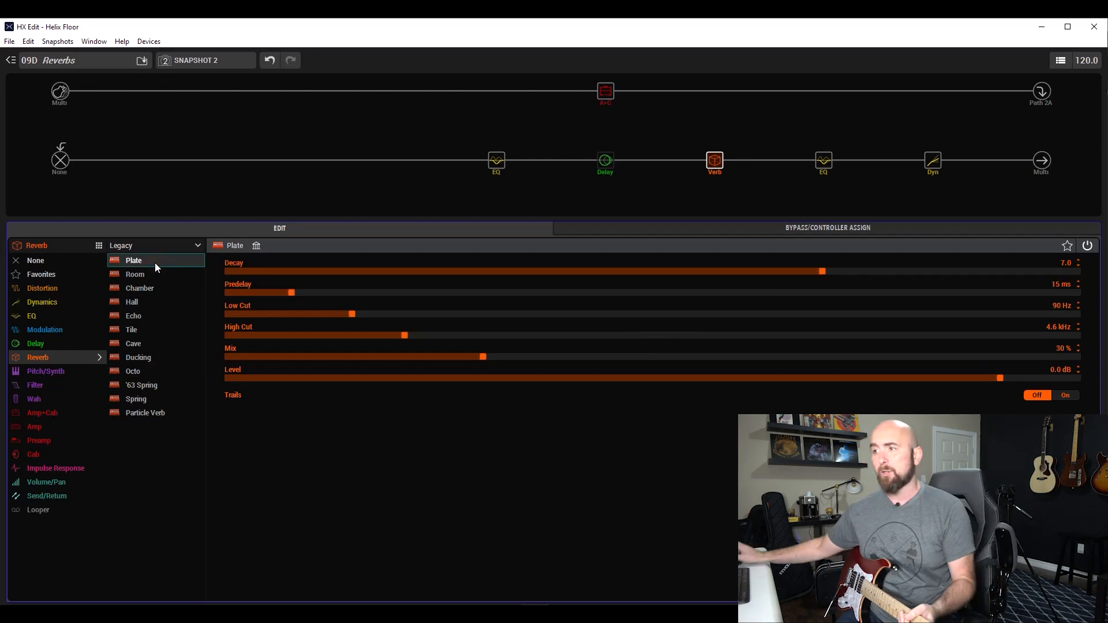
{"action": "left_click", "coordinate": [143, 273]}
{"action": "left_click", "coordinate": [144, 288]}
{"action": "left_click", "coordinate": [146, 302]}
{"action": "left_click", "coordinate": [147, 315]}
{"action": "left_click", "coordinate": [147, 330]}
{"action": "left_click", "coordinate": [148, 345]}
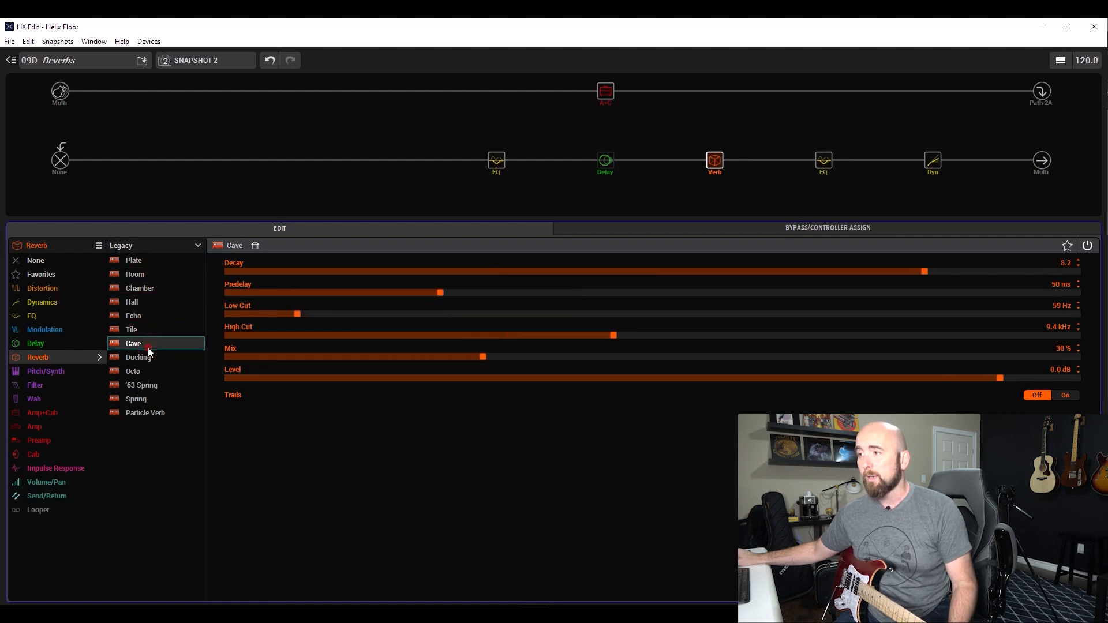
{"action": "left_click", "coordinate": [149, 358]}
{"action": "left_click", "coordinate": [150, 371]}
{"action": "left_click", "coordinate": [153, 385]}
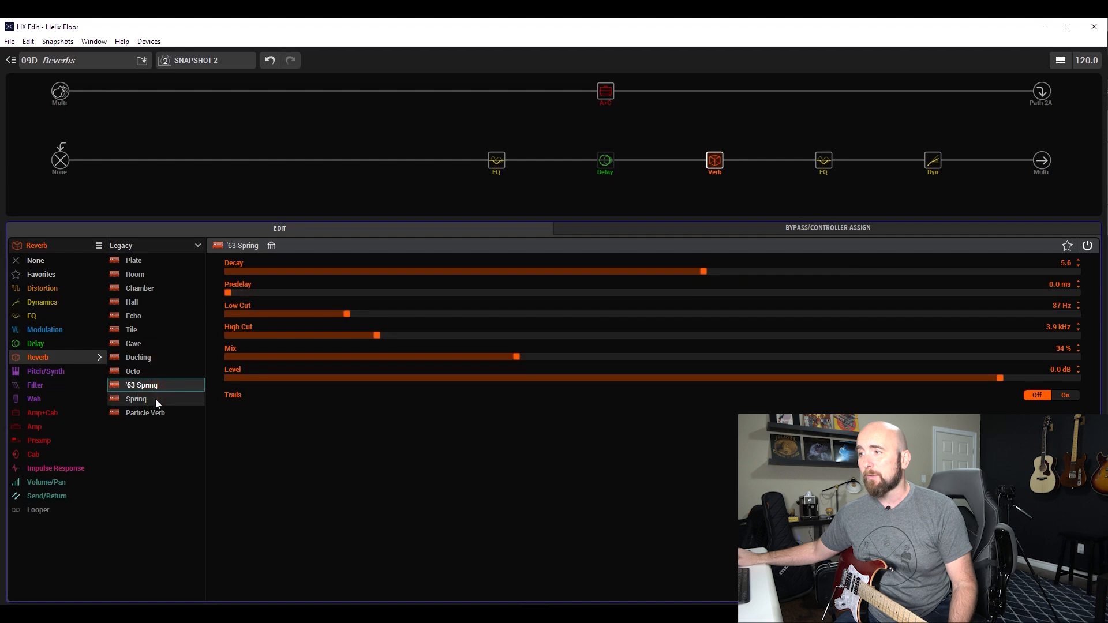
{"action": "left_click", "coordinate": [155, 399]}
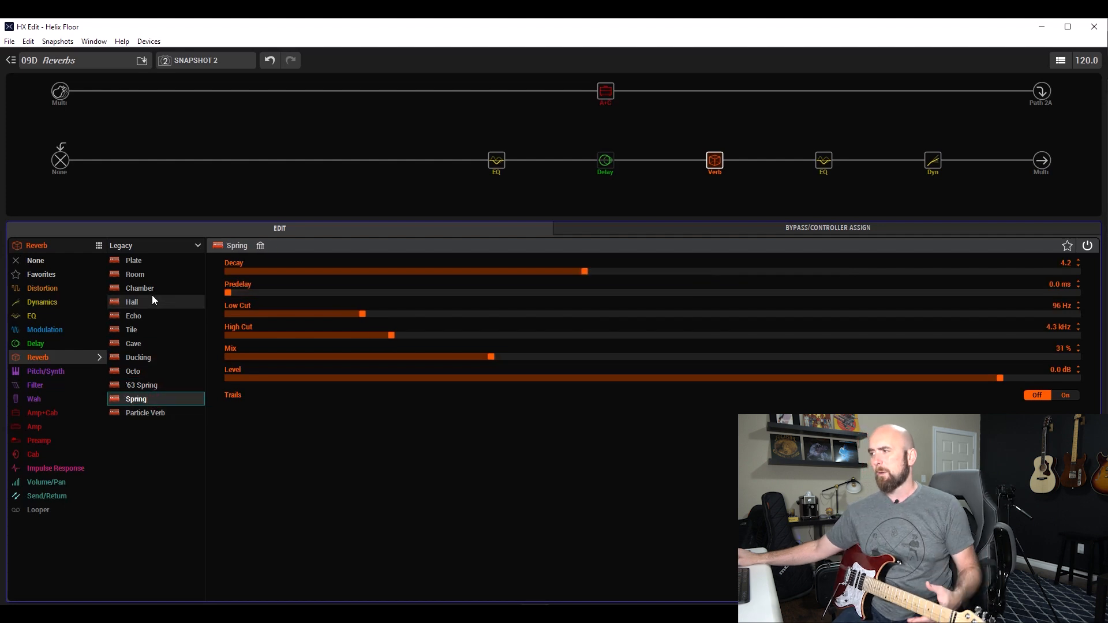
- Switch the reverb back to Plate and set high cut to 4.7 kHz, mix to 47 % and decay to 0.0
{"action": "left_click", "coordinate": [133, 261]}
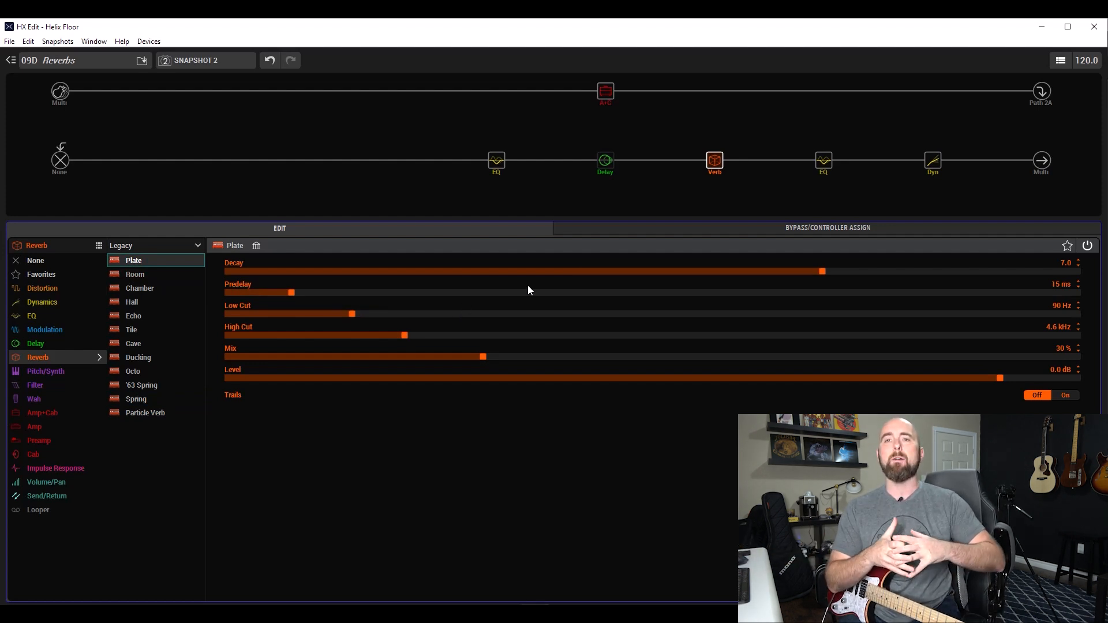
{"action": "left_click", "coordinate": [410, 335]}
{"action": "left_click", "coordinate": [627, 357]}
{"action": "left_click_drag", "start_coordinate": [341, 272], "coordinate": [184, 285]}
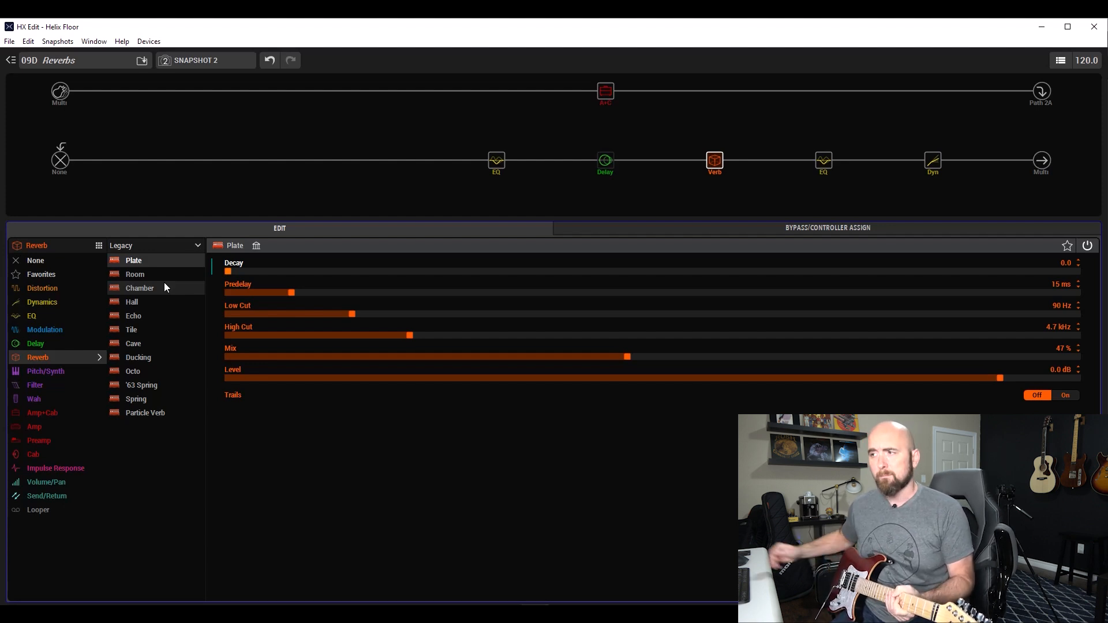
- Raise the Plate reverb's decay to 10.0, reduce it to 5.0, and set the predelay to 0.0 ms
{"action": "left_click", "coordinate": [1077, 272]}
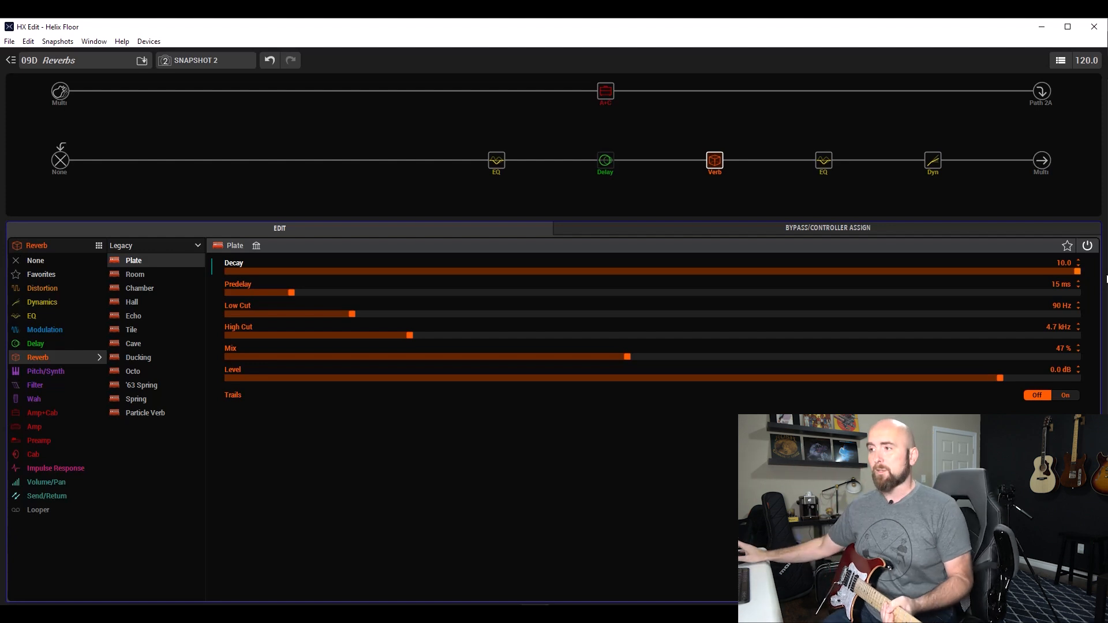
{"action": "left_click_drag", "start_coordinate": [598, 271], "coordinate": [652, 269]}
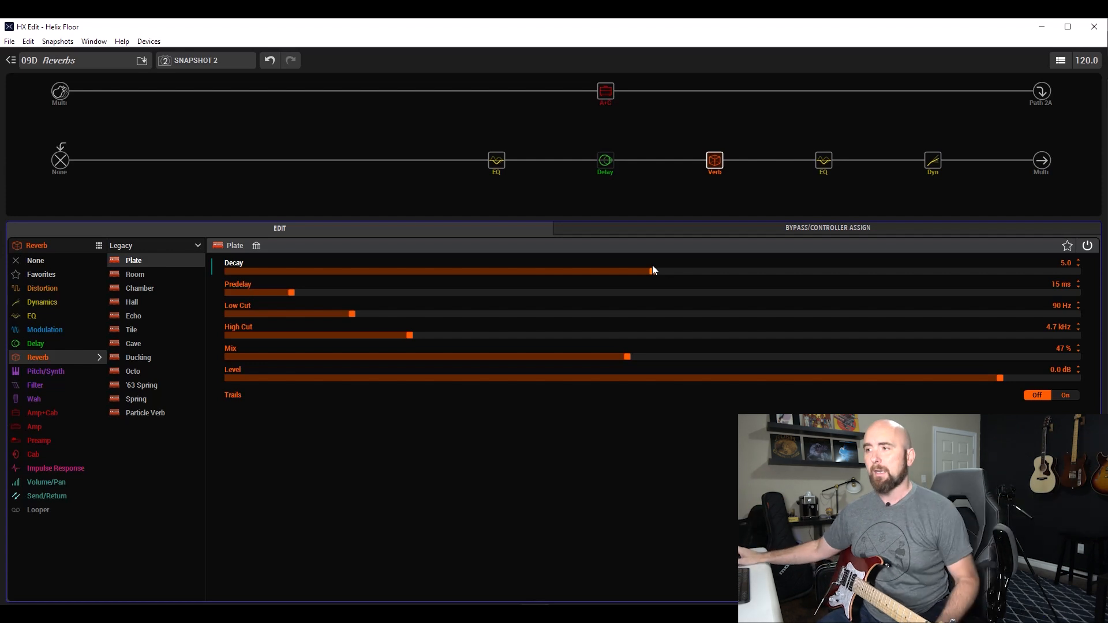
{"action": "left_click_drag", "start_coordinate": [294, 292], "coordinate": [203, 278]}
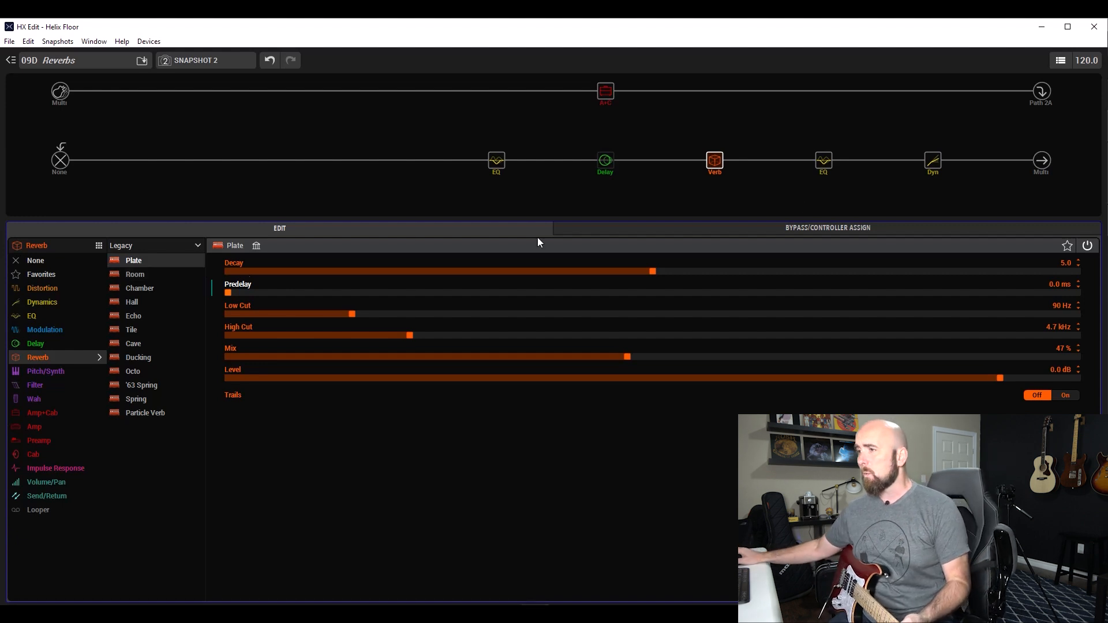
- Set the Plate reverb's decay to 10.0 and its mix to 50 %
{"action": "left_click_drag", "start_coordinate": [995, 268], "coordinate": [998, 269]}
{"action": "scroll", "coordinate": [690, 353], "scroll_direction": "up", "scroll_amount": 2}
{"action": "scroll", "coordinate": [689, 348], "scroll_direction": "up", "scroll_amount": 1}
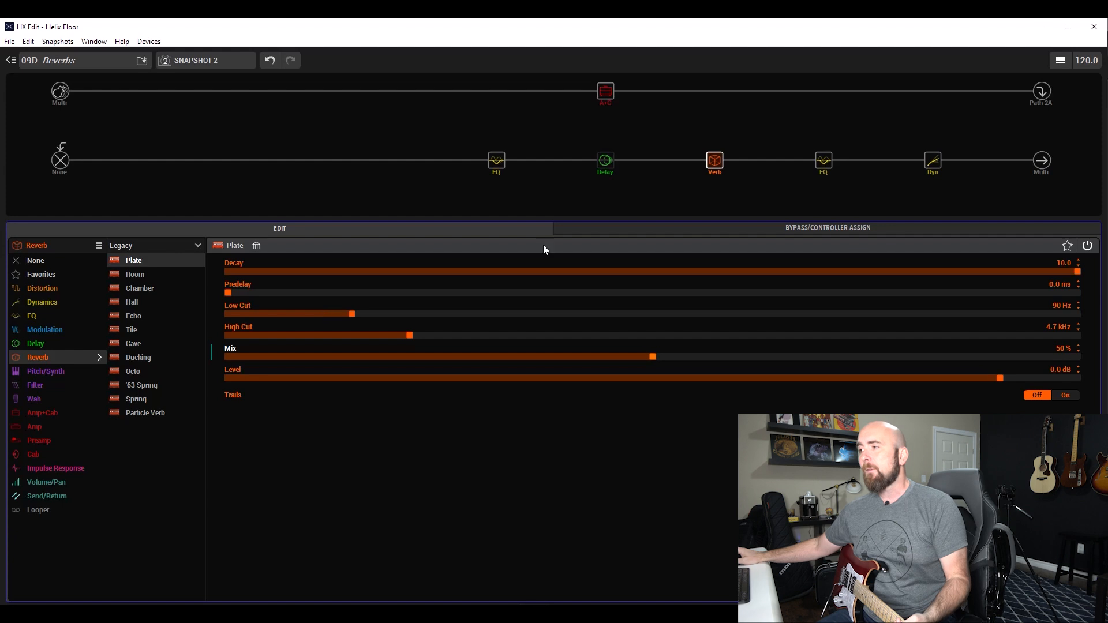
- Compare the Plate reverb's predelay extremes by setting it to 200 ms, 0.0 ms and 200 ms again
{"action": "left_click_drag", "start_coordinate": [1010, 296], "coordinate": [1099, 298]}
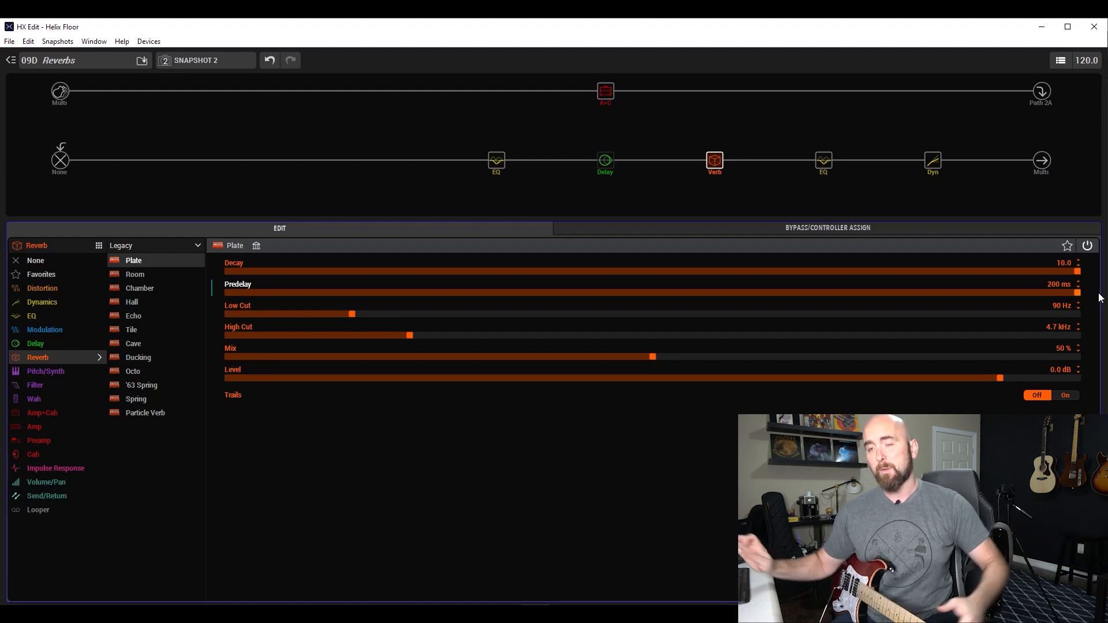
{"action": "left_click_drag", "start_coordinate": [229, 291], "coordinate": [216, 294]}
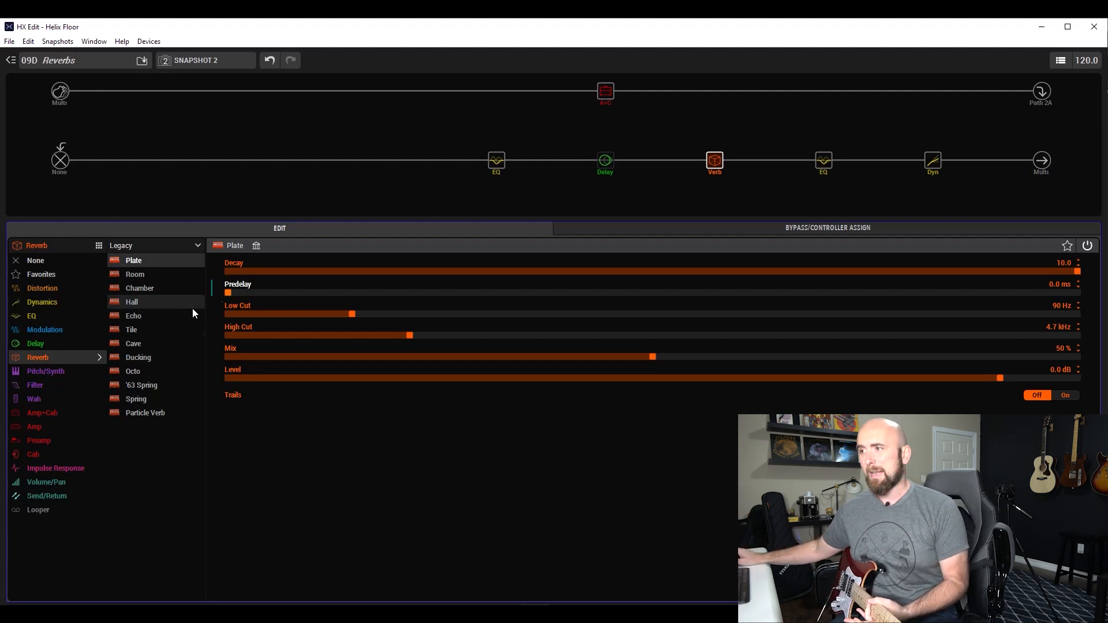
{"action": "left_click_drag", "start_coordinate": [859, 293], "coordinate": [1080, 293]}
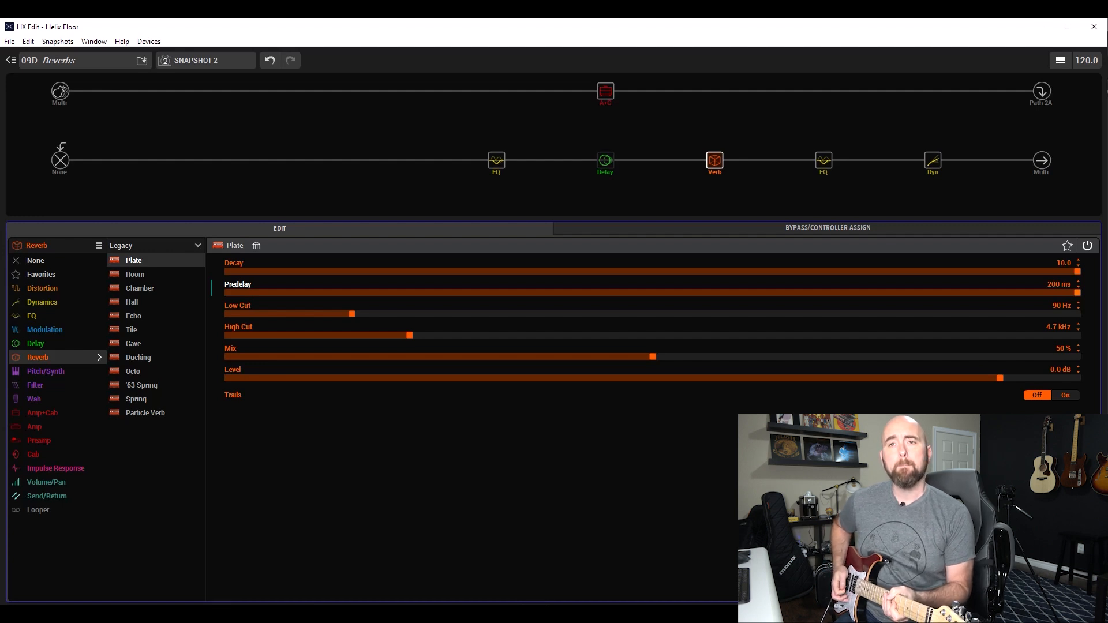
- Run the Plate reverb's decay between 0.0 and 10.0, ending at 10.0, and set the predelay to 0.0 ms
{"action": "left_click_drag", "start_coordinate": [242, 271], "coordinate": [1107, 276]}
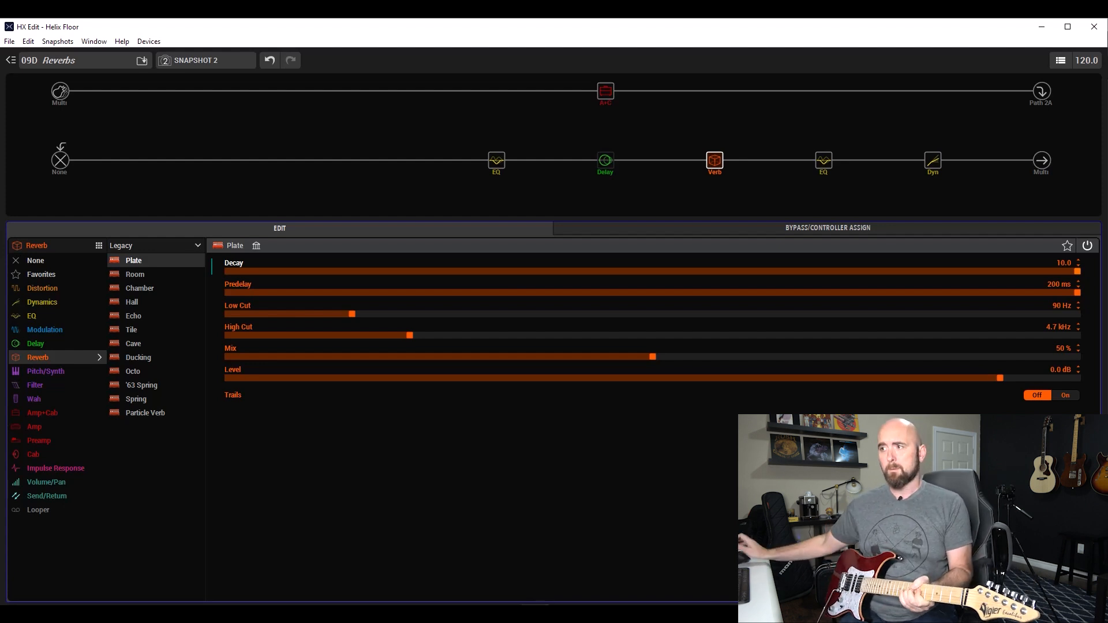
{"action": "left_click_drag", "start_coordinate": [403, 270], "coordinate": [225, 271]}
{"action": "left_click", "coordinate": [225, 292]}
{"action": "left_click_drag", "start_coordinate": [295, 270], "coordinate": [1077, 272]}
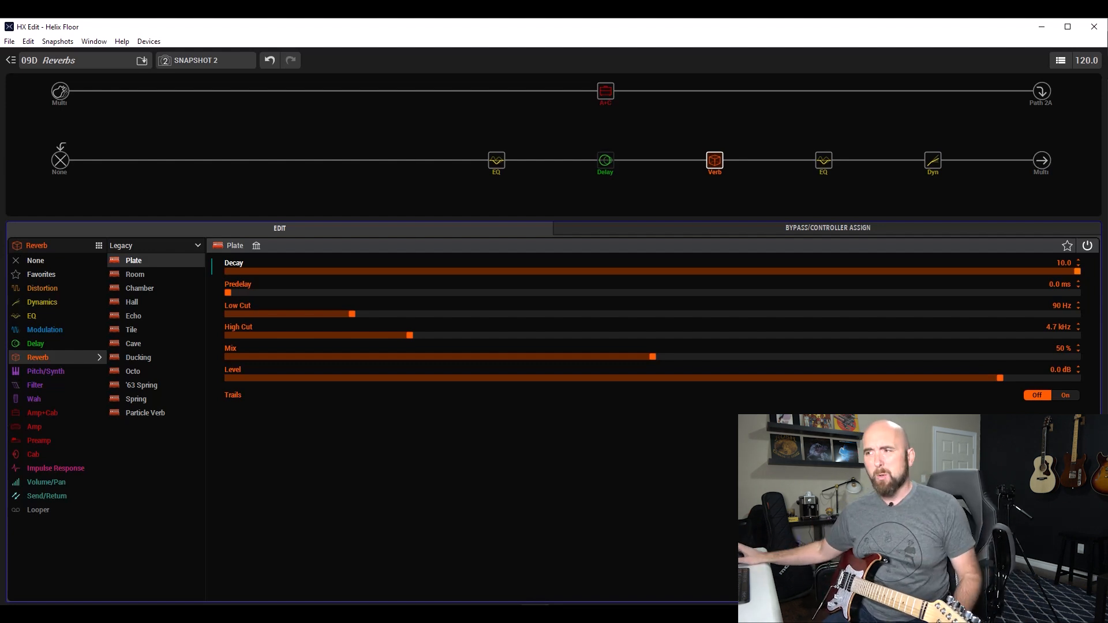
- Drop the Plate reverb's decay to 0.0, restore it to 10.0, and set the predelay to 200 ms
{"action": "left_click", "coordinate": [225, 270]}
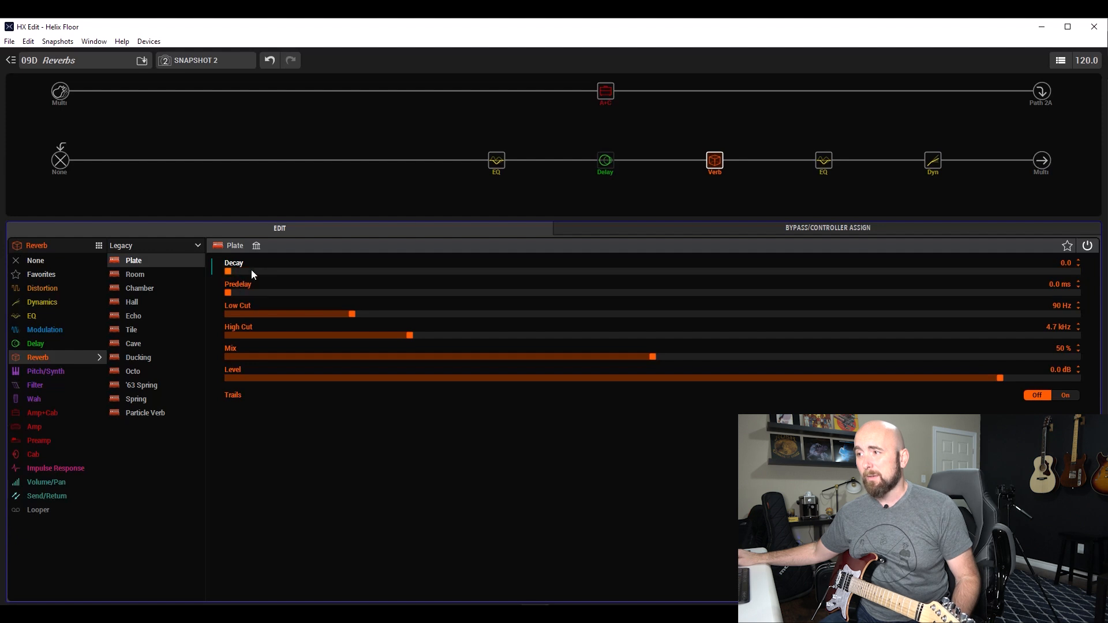
{"action": "left_click", "coordinate": [1041, 271]}
{"action": "left_click", "coordinate": [1077, 292]}
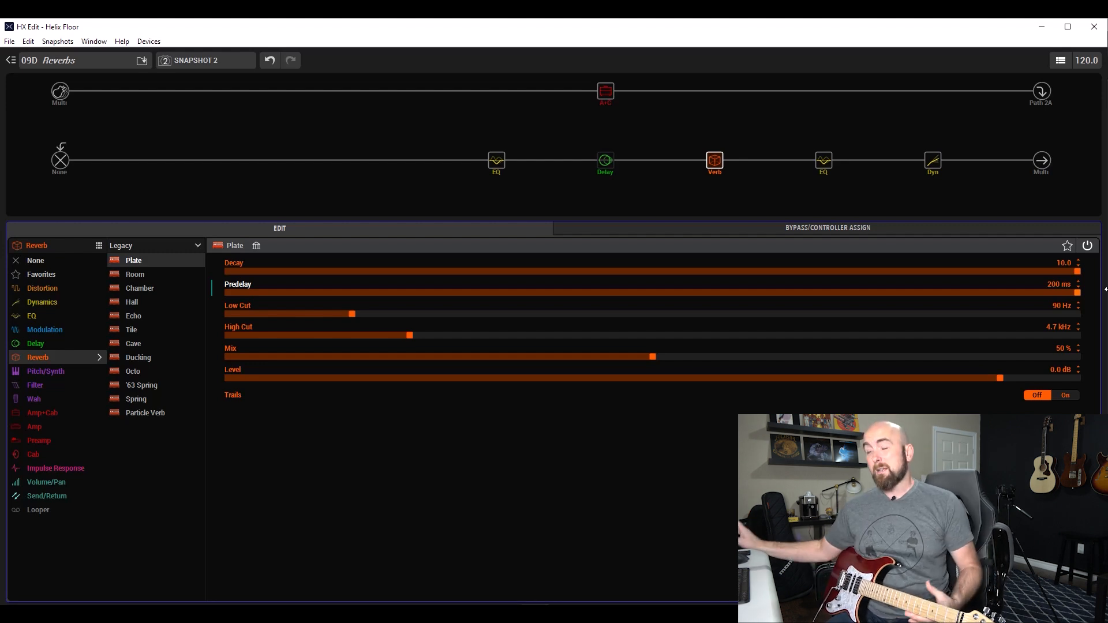
- Set the Plate predelay to 113 ms, try the high cut at Off and set it to 500 Hz, keeping decay at 10.0
{"action": "left_click_drag", "start_coordinate": [581, 293], "coordinate": [709, 300]}
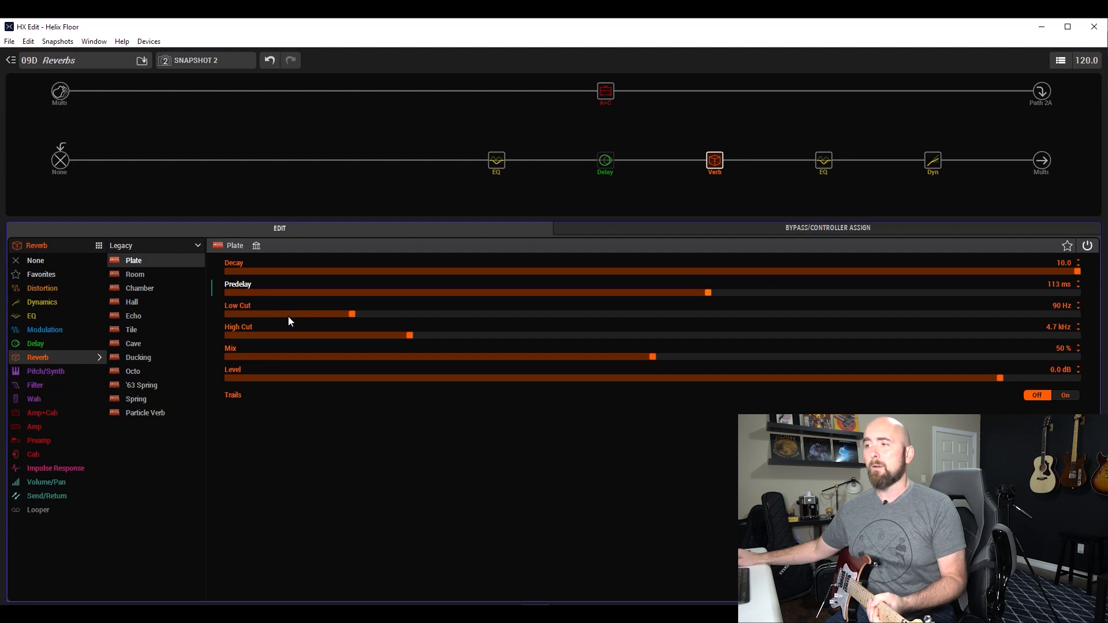
{"action": "left_click_drag", "start_coordinate": [406, 336], "coordinate": [1076, 335]}
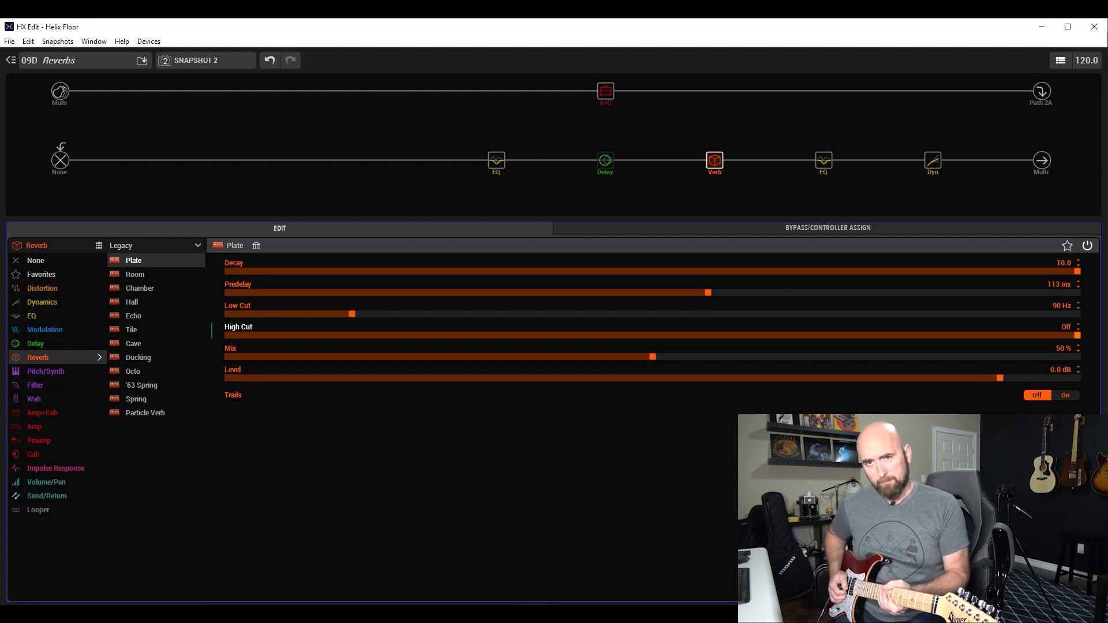
{"action": "left_click", "coordinate": [254, 336]}
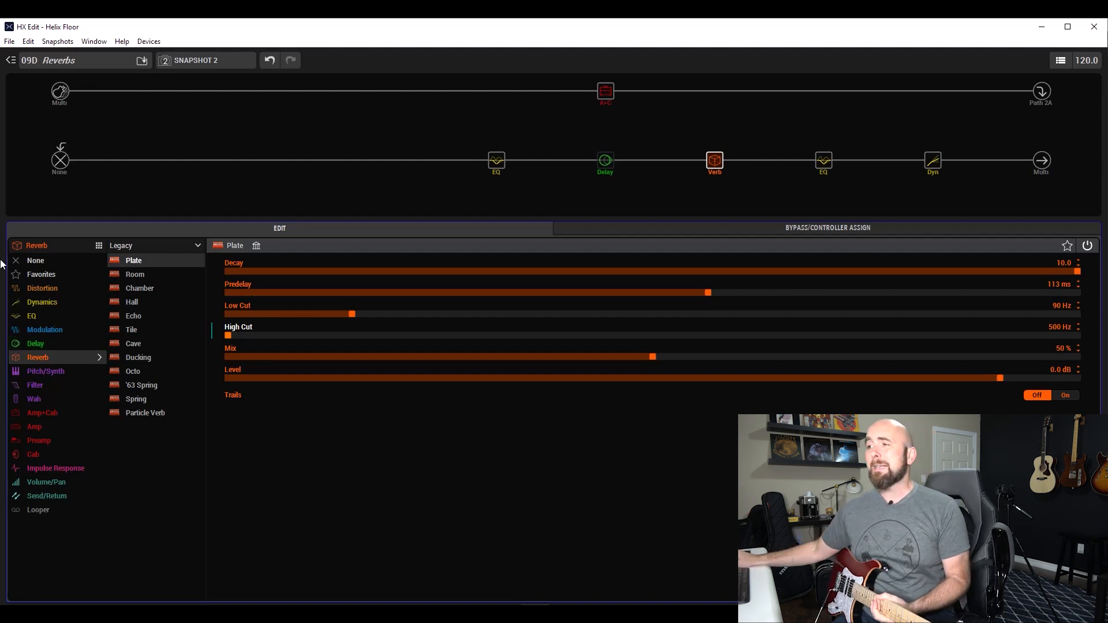
{"action": "mouse_move", "coordinate": [258, 269]}
{"action": "left_mouse_down"}
{"action": "mouse_move", "coordinate": [127, 280]}
{"action": "mouse_move", "coordinate": [1106, 274]}
{"action": "left_mouse_up"}
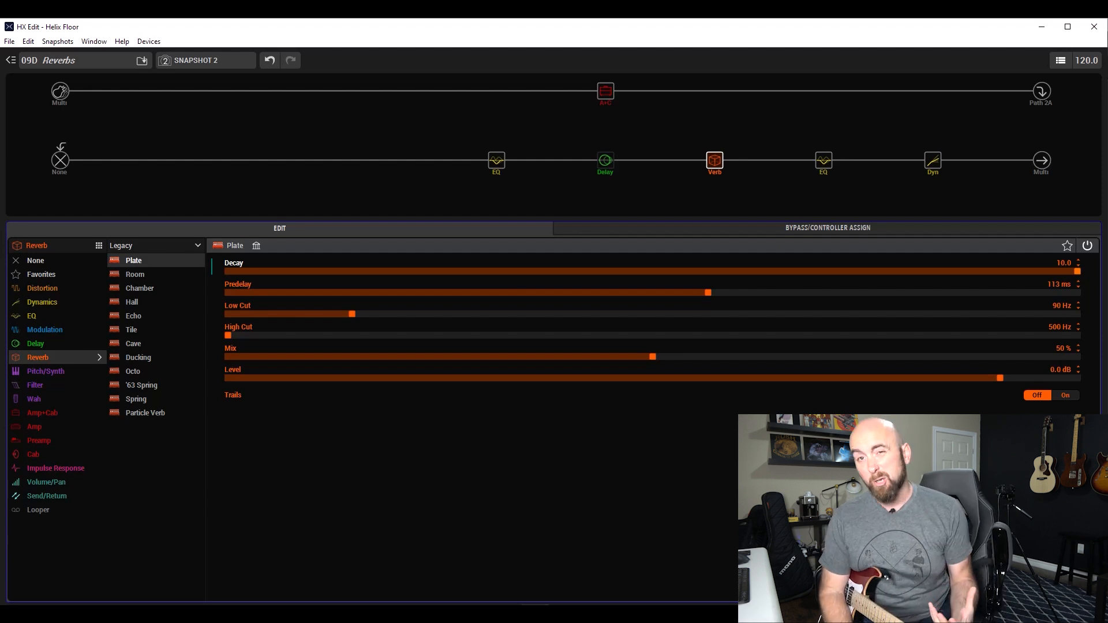
- Try the Plate reverb's low cut at 500 Hz with decay at 10.0, and set both low cut and high cut to Off
{"action": "left_click", "coordinate": [1040, 310]}
{"action": "left_click", "coordinate": [1079, 315]}
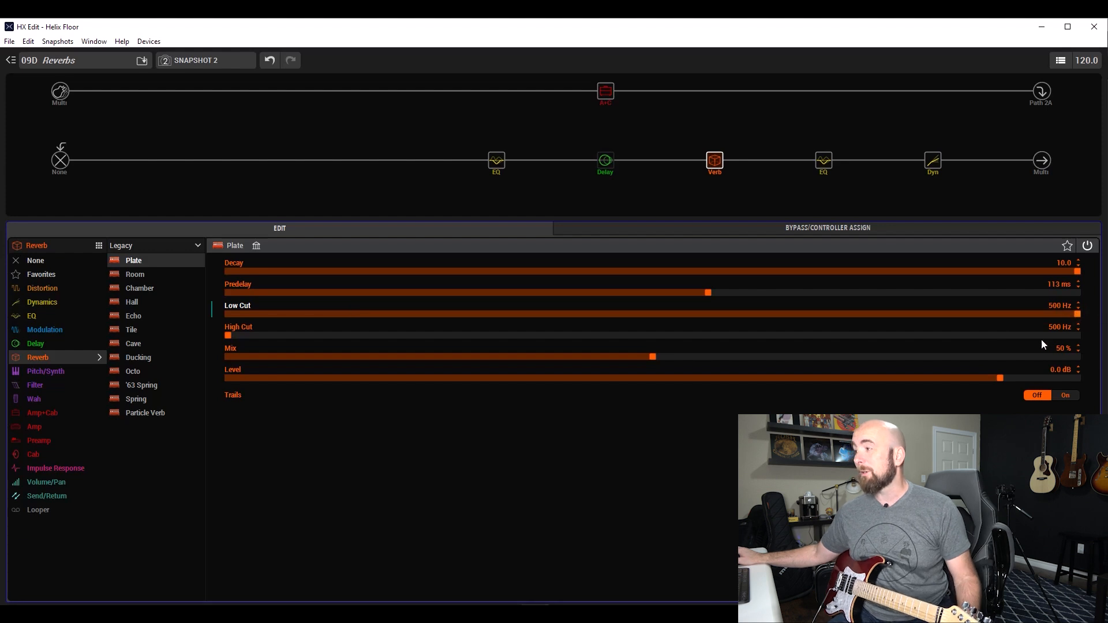
{"action": "left_click", "coordinate": [345, 269]}
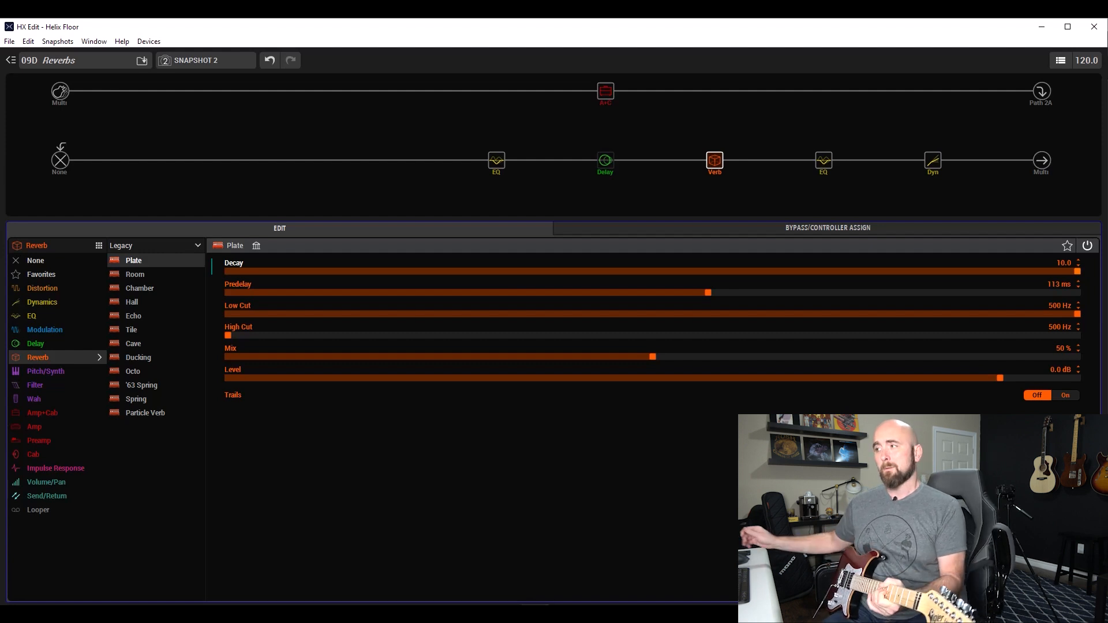
{"action": "left_click", "coordinate": [236, 314]}
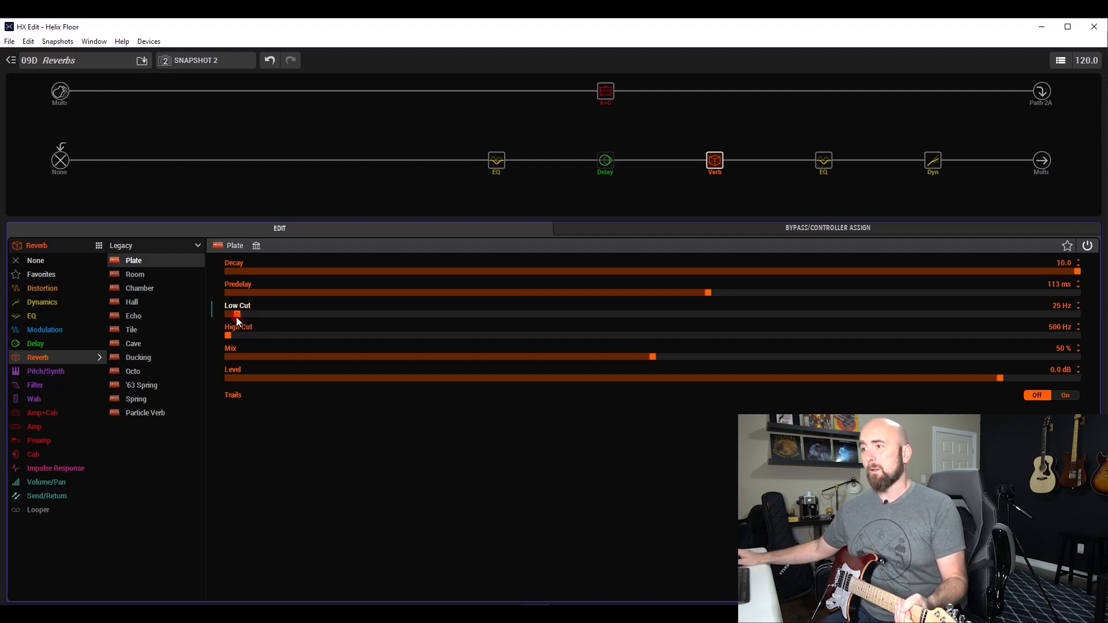
{"action": "left_click", "coordinate": [1057, 334]}
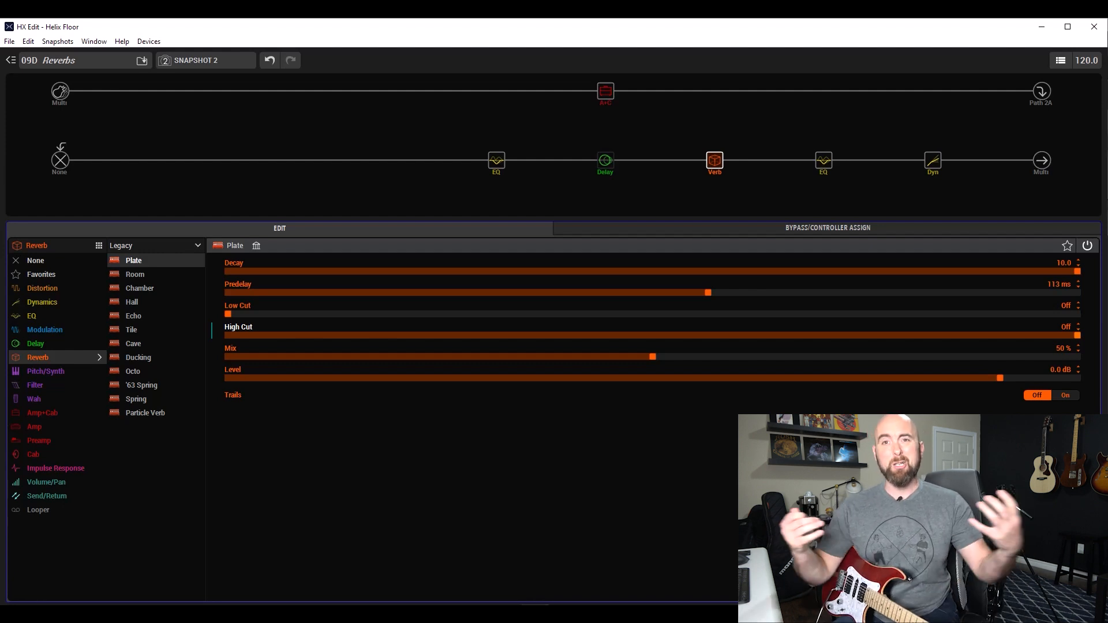
- Set the Plate reverb's low cut to 130 Hz, high cut to 1.9 kHz and predelay to 200 ms
{"action": "scroll", "coordinate": [637, 309], "scroll_direction": "up", "scroll_amount": 1}
{"action": "left_click_drag", "start_coordinate": [402, 314], "coordinate": [421, 313]}
{"action": "left_click_drag", "start_coordinate": [493, 335], "coordinate": [475, 338]}
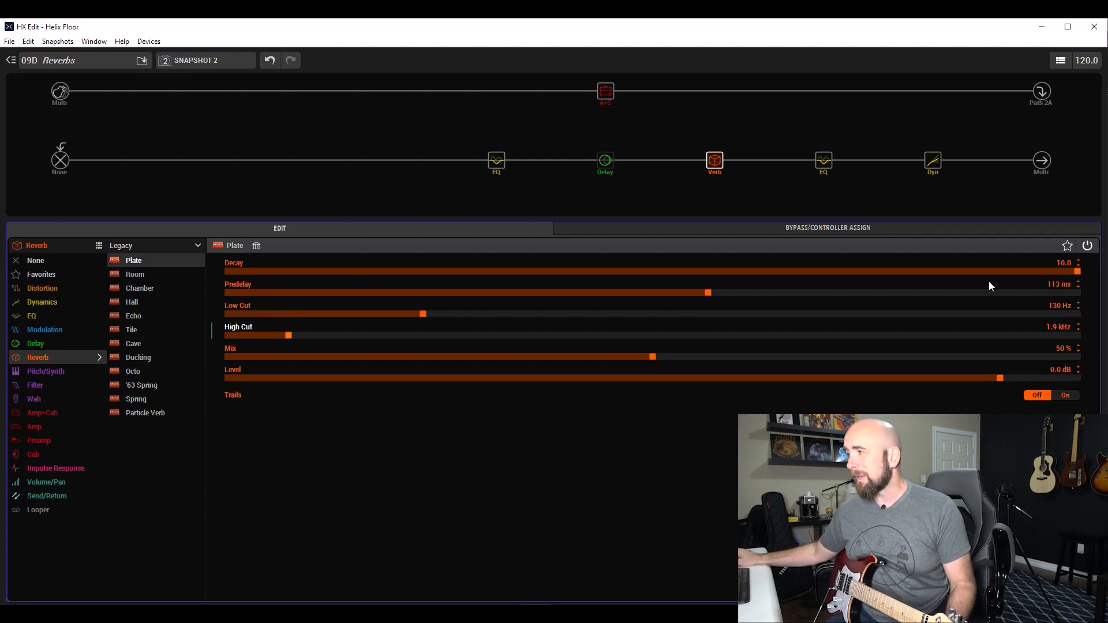
{"action": "left_click_drag", "start_coordinate": [1020, 292], "coordinate": [1082, 292]}
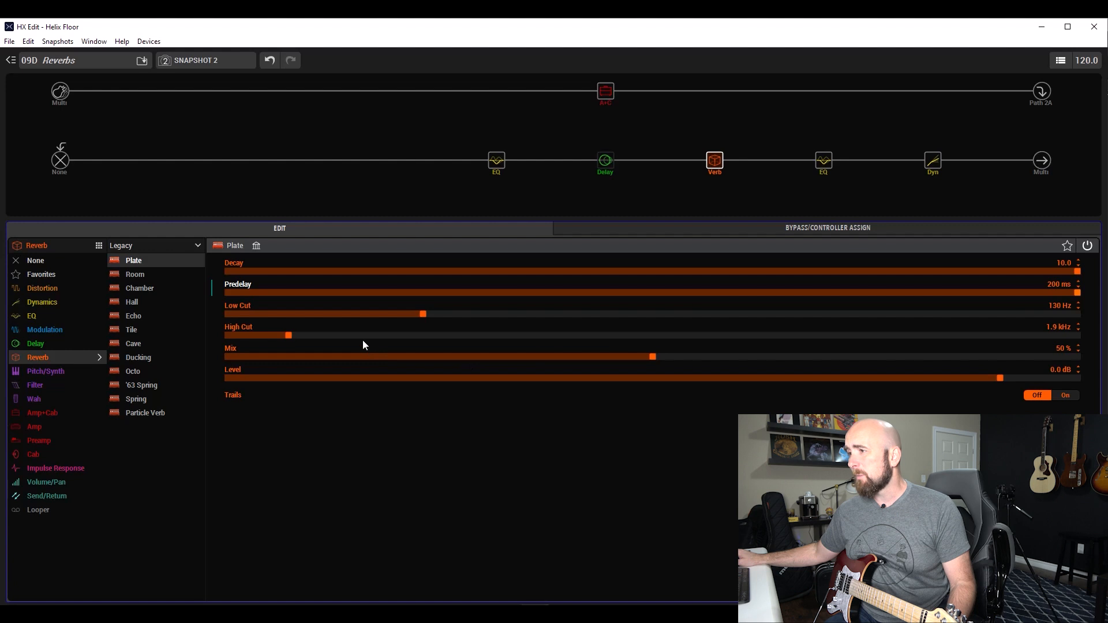
- Lower the Plate reverb's high cut to 1.0 kHz and 500 Hz, and raise it to 4.4 kHz
{"action": "scroll", "coordinate": [335, 328], "scroll_direction": "down", "scroll_amount": 9}
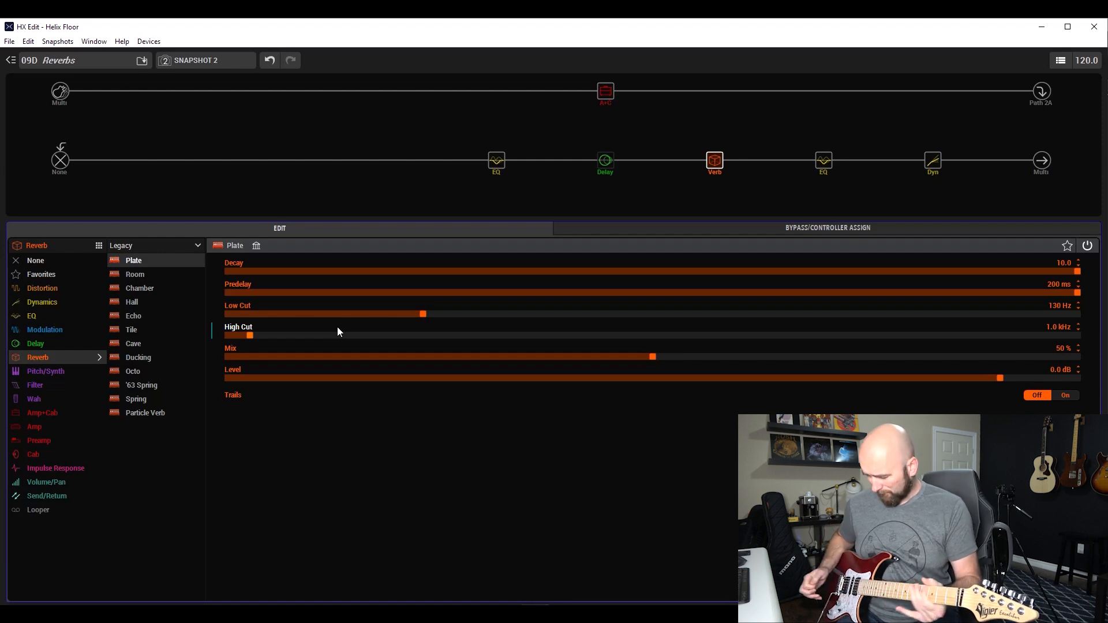
{"action": "left_click", "coordinate": [225, 336]}
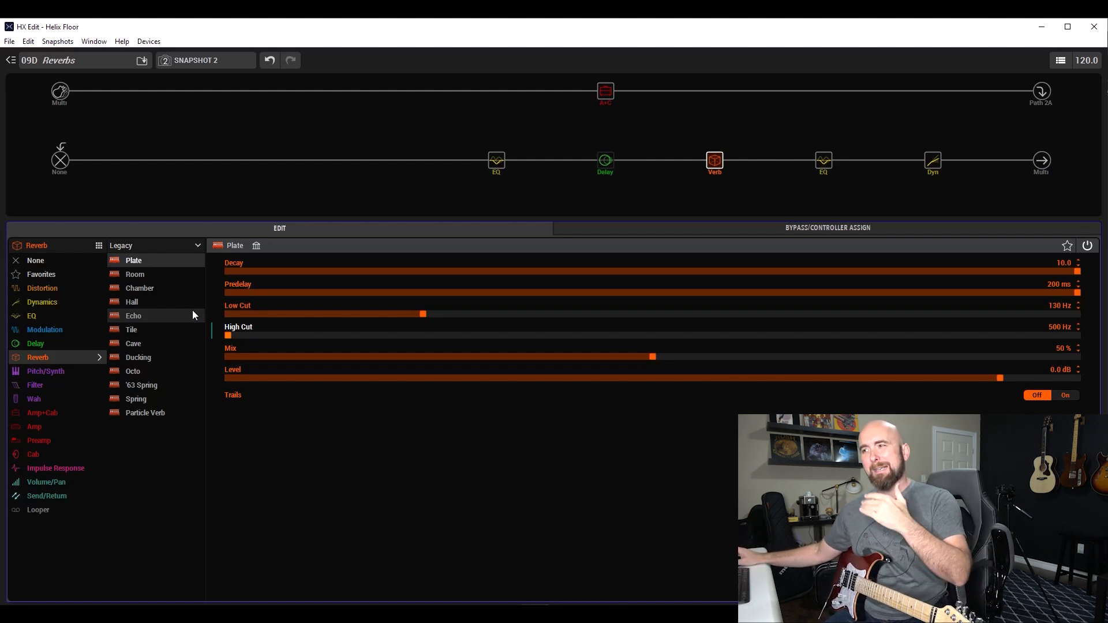
{"action": "left_click", "coordinate": [589, 336]}
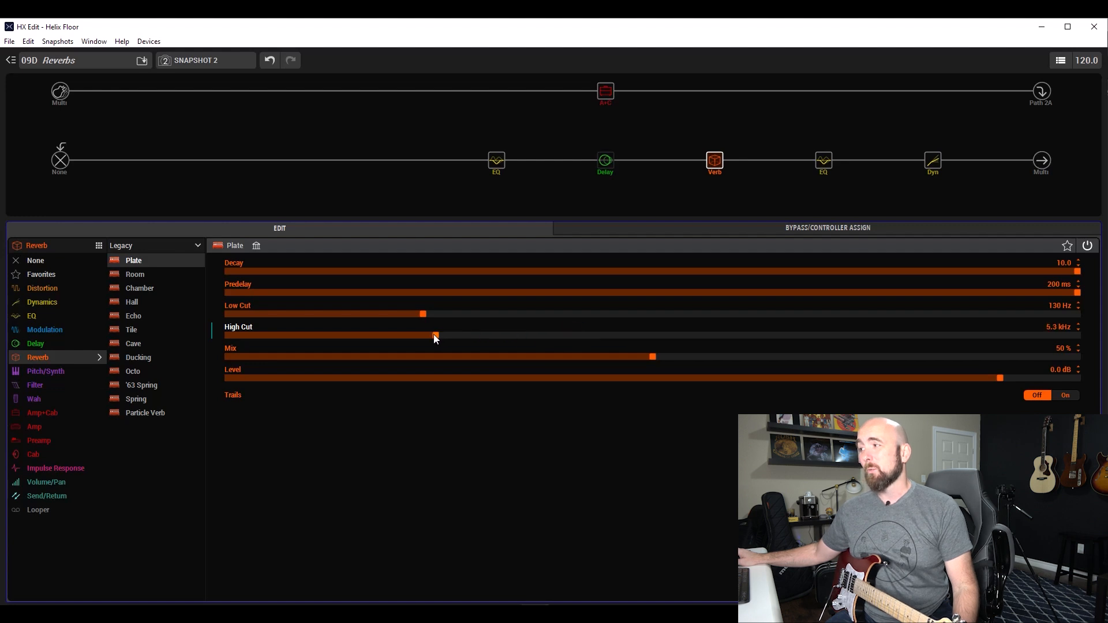
- Compare the Plate reverb's mix at 0 % and 100 % and its predelay at 0.0 ms and 200 ms, keeping decay at 10.0
{"action": "left_click_drag", "start_coordinate": [372, 358], "coordinate": [8, 378]}
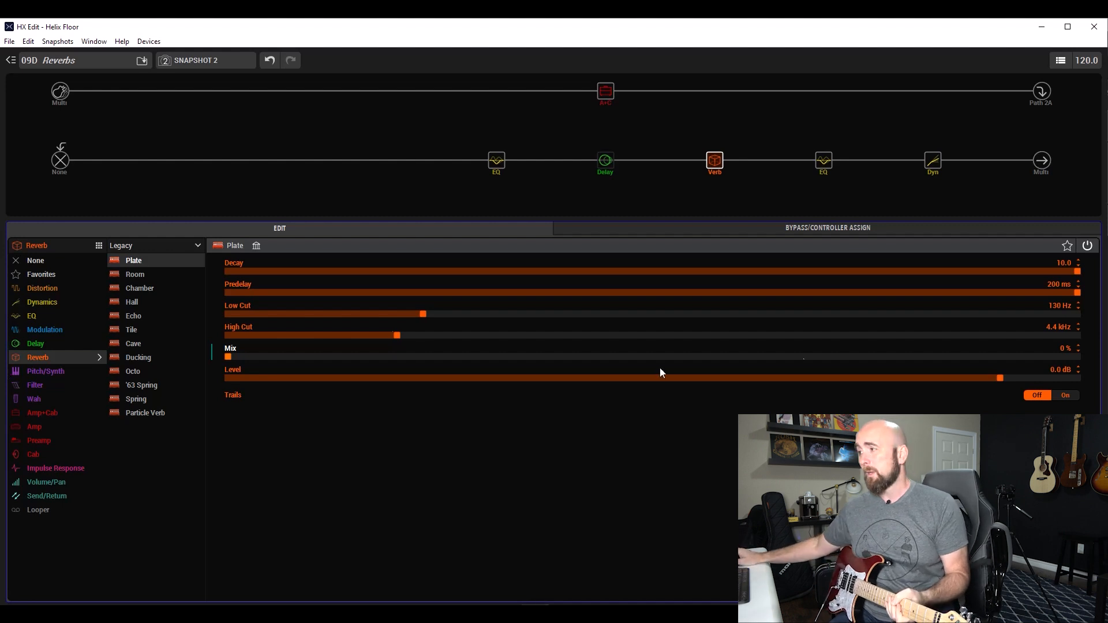
{"action": "left_click_drag", "start_coordinate": [1067, 358], "coordinate": [1090, 358]}
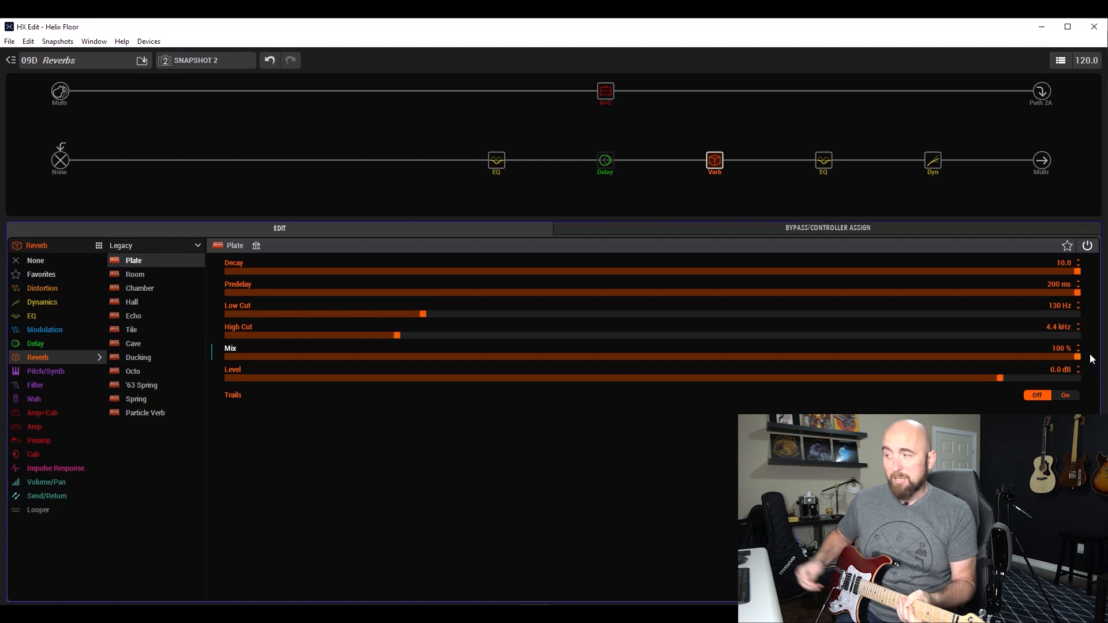
{"action": "left_click_drag", "start_coordinate": [258, 295], "coordinate": [120, 303]}
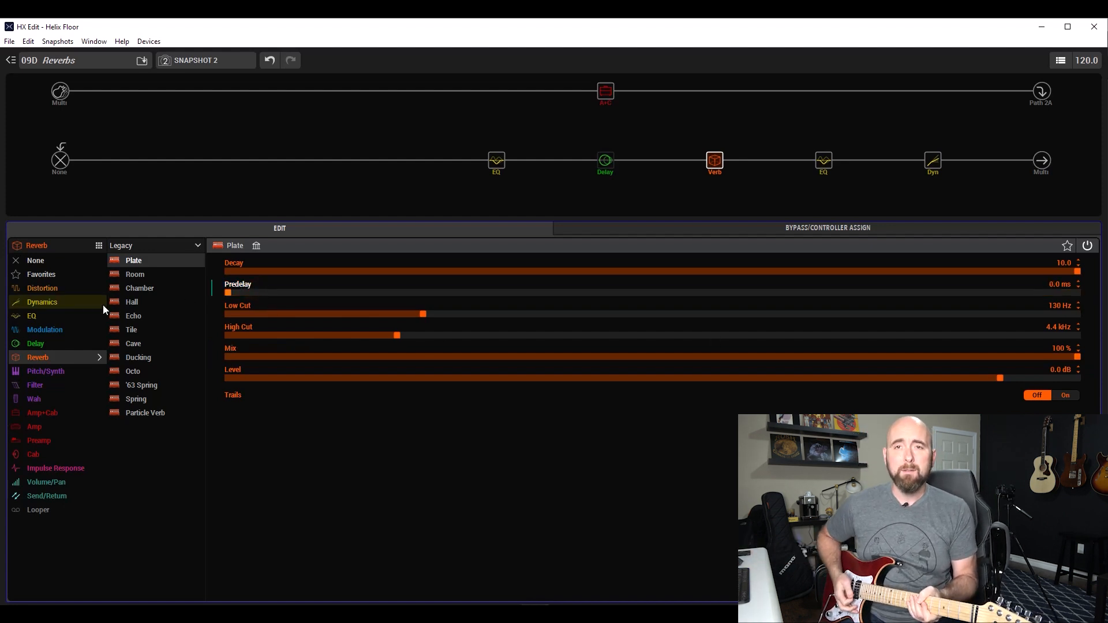
{"action": "left_click_drag", "start_coordinate": [1008, 293], "coordinate": [1049, 291]}
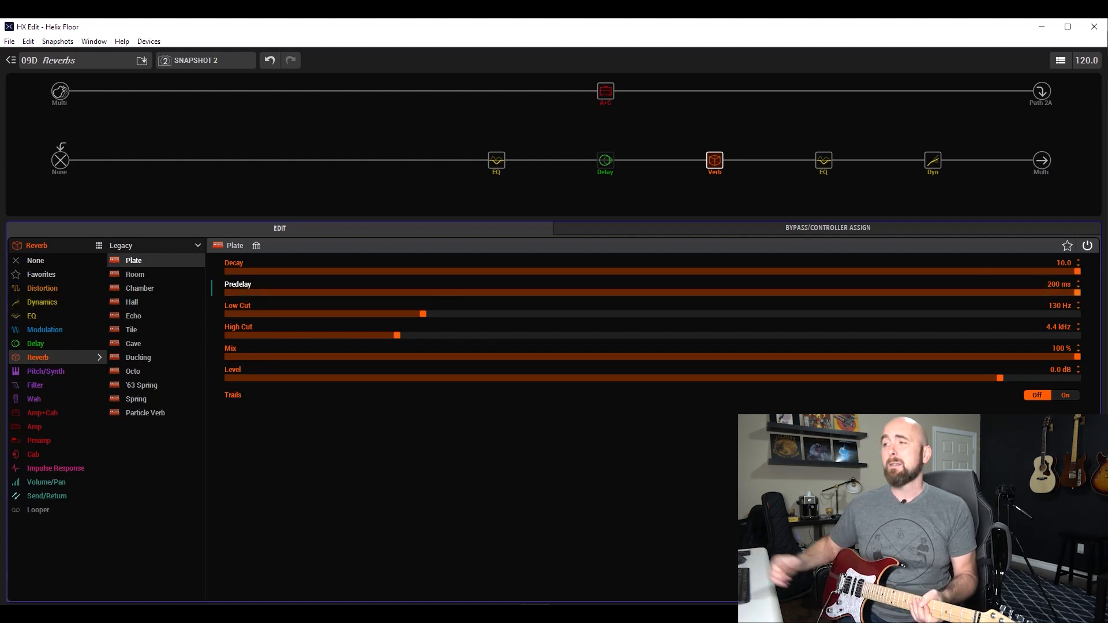
{"action": "left_click", "coordinate": [274, 270]}
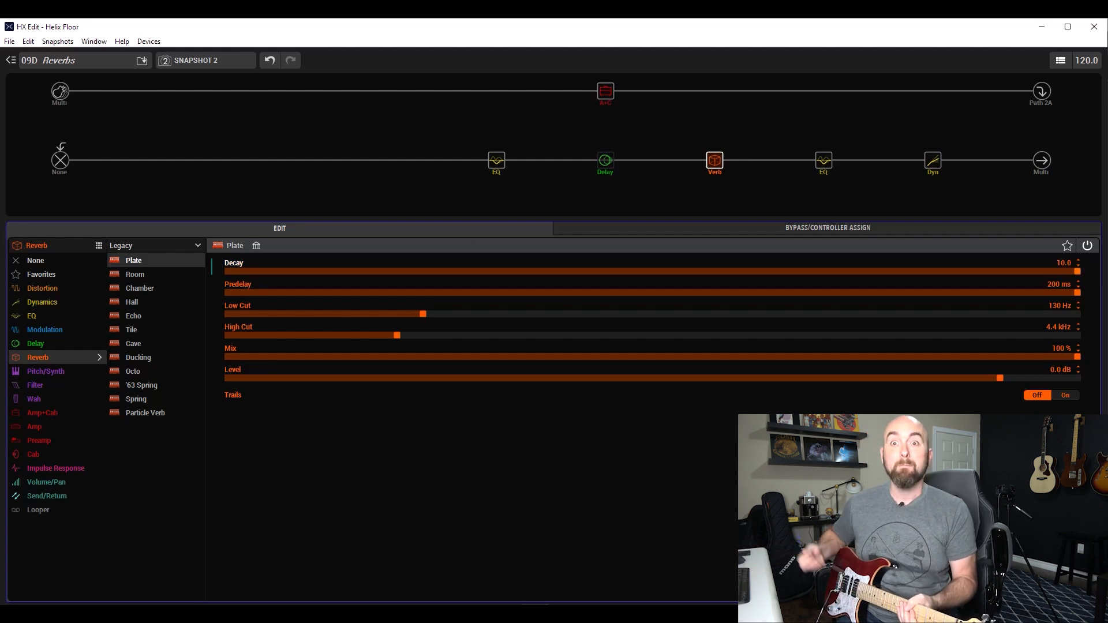
- Set the Plate reverb to decay 10.0, predelay 92 ms, low cut 140 Hz, high cut 4.7 kHz and mix 43 %
{"action": "scroll", "coordinate": [682, 330], "scroll_direction": "up", "scroll_amount": 4}
{"action": "left_click", "coordinate": [619, 293]}
{"action": "left_click_drag", "start_coordinate": [236, 272], "coordinate": [1093, 199]}
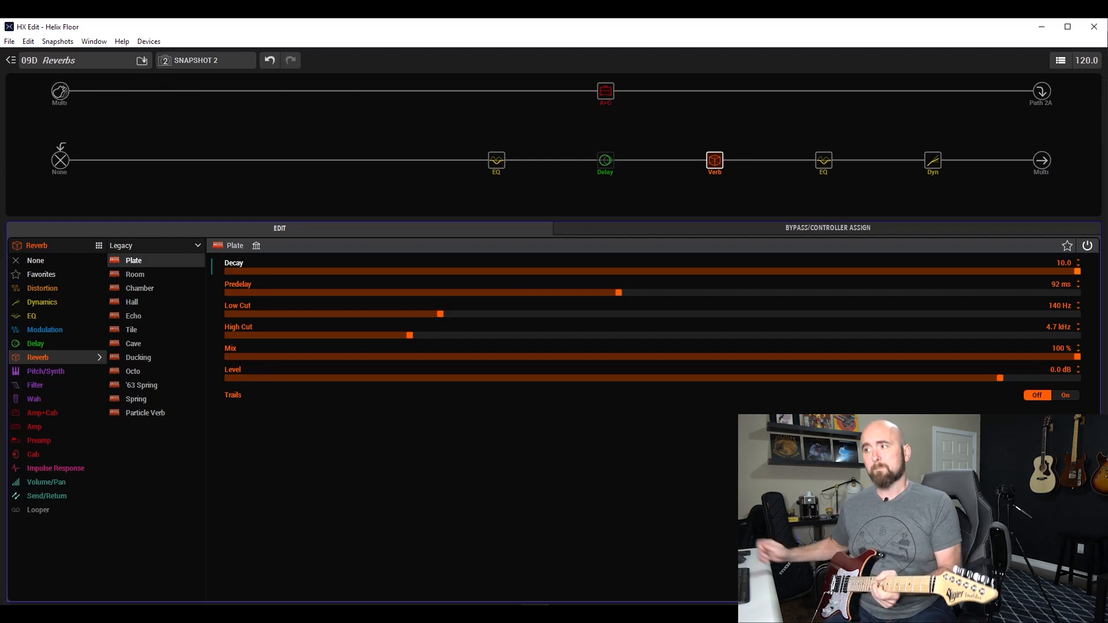
{"action": "left_click", "coordinate": [593, 357]}
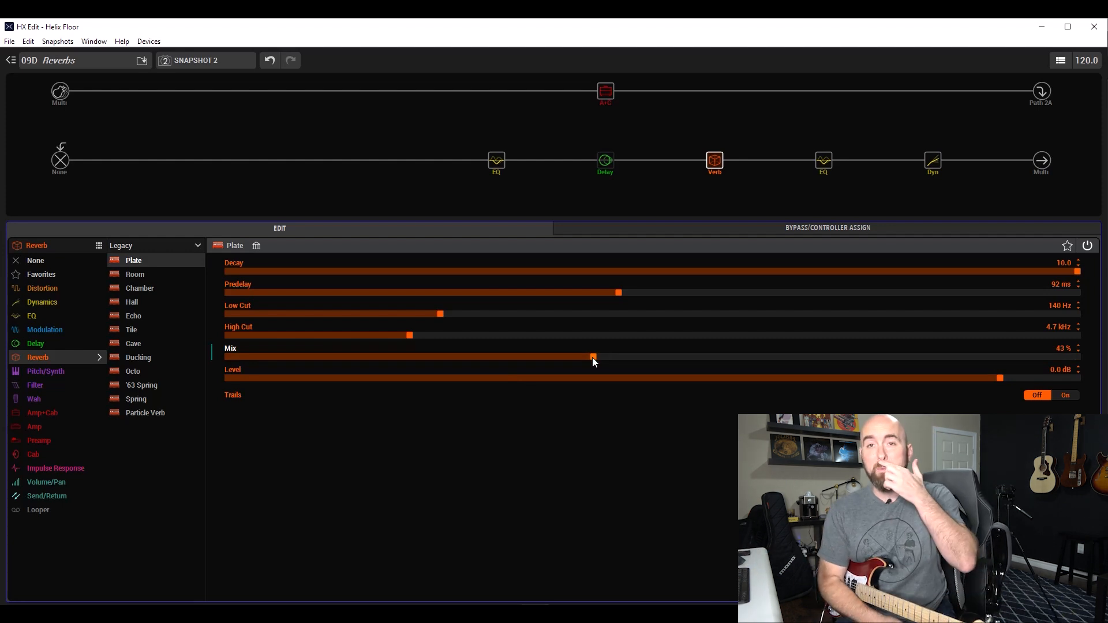
- Try the reverb block on a parallel path merging before the second EQ, inspect the split and mixer, and return it to the main path
{"action": "left_click_drag", "start_coordinate": [714, 159], "coordinate": [705, 209]}
{"action": "left_click_drag", "start_coordinate": [988, 161], "coordinate": [769, 160]}
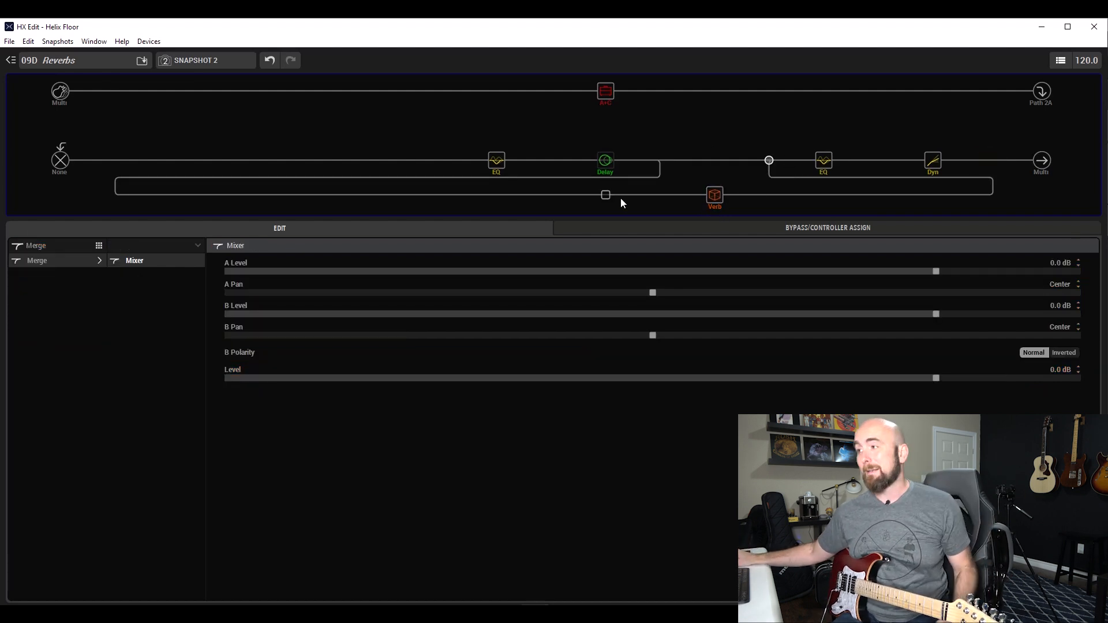
{"action": "left_click", "coordinate": [659, 161]}
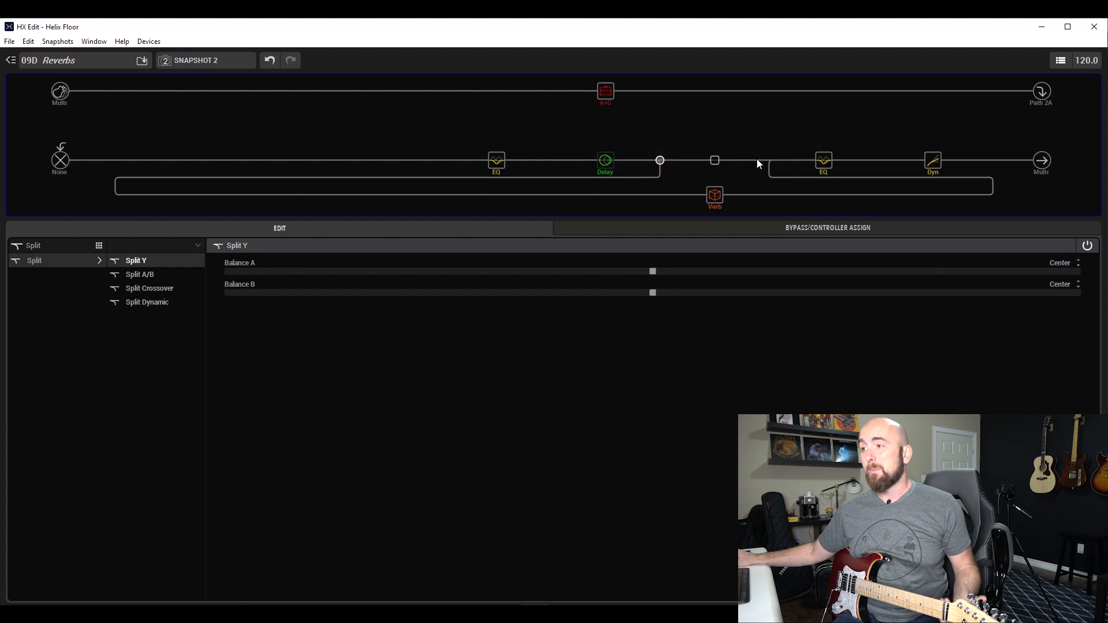
{"action": "left_click", "coordinate": [768, 161]}
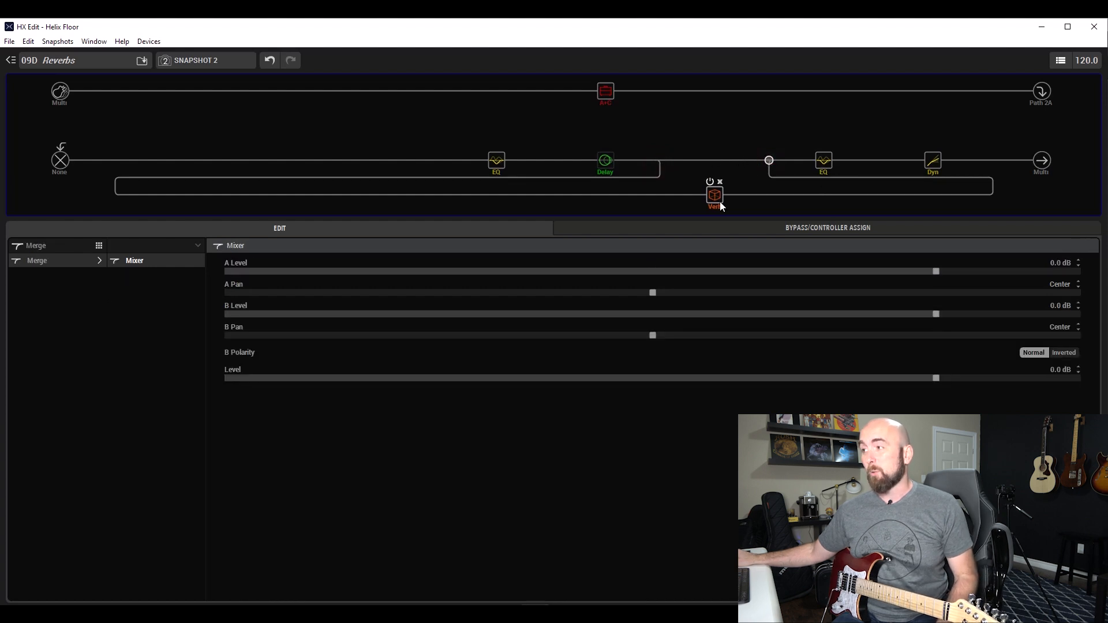
{"action": "left_click_drag", "start_coordinate": [715, 197], "coordinate": [718, 163]}
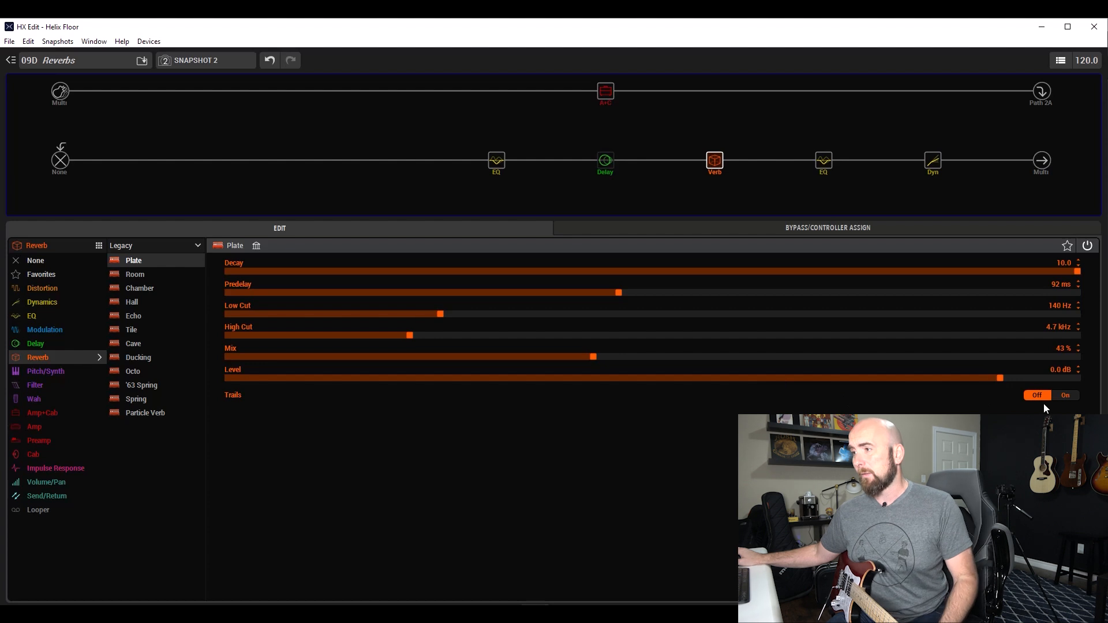
- Turn the Plate reverb's trails on, bypass and re-enable the block, and turn trails off again
{"action": "left_click", "coordinate": [1065, 395]}
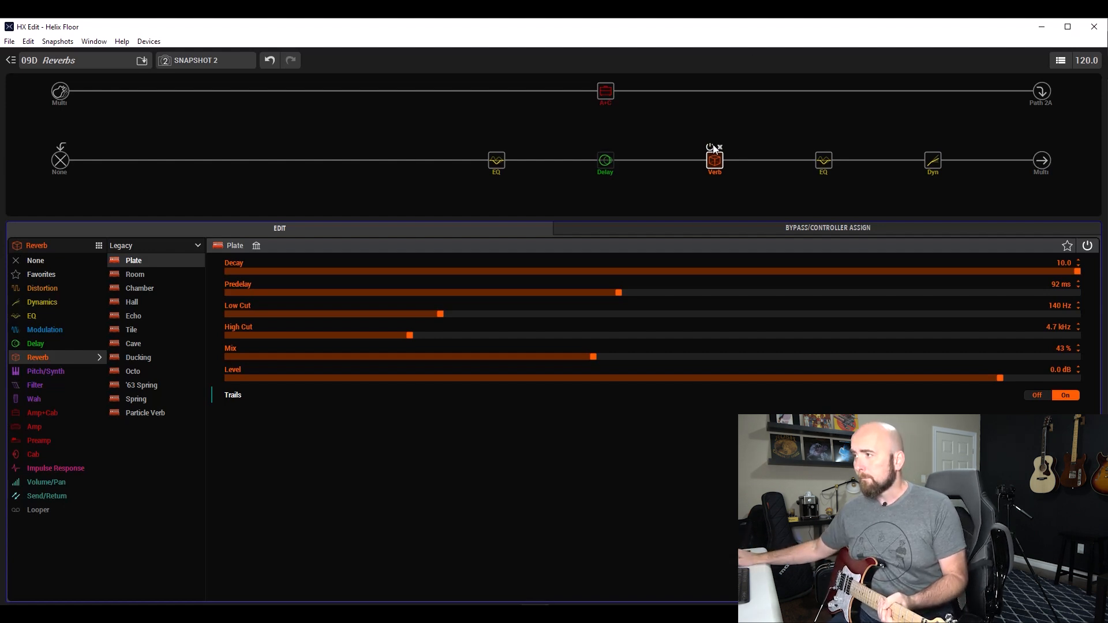
{"action": "left_click", "coordinate": [709, 148]}
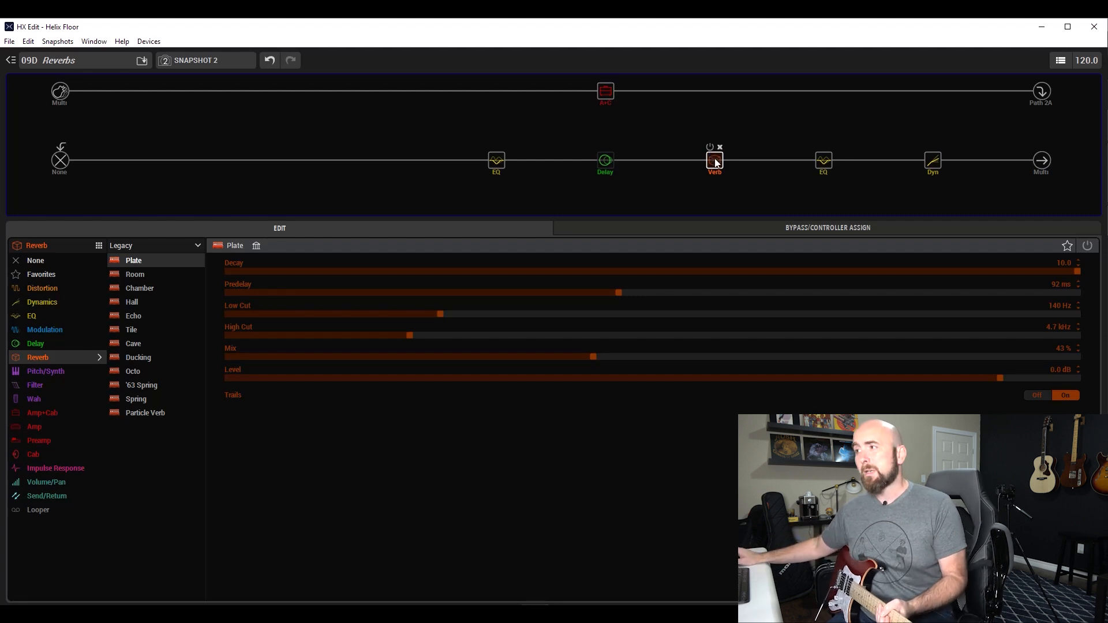
{"action": "left_click", "coordinate": [709, 147]}
{"action": "left_click", "coordinate": [1036, 395]}
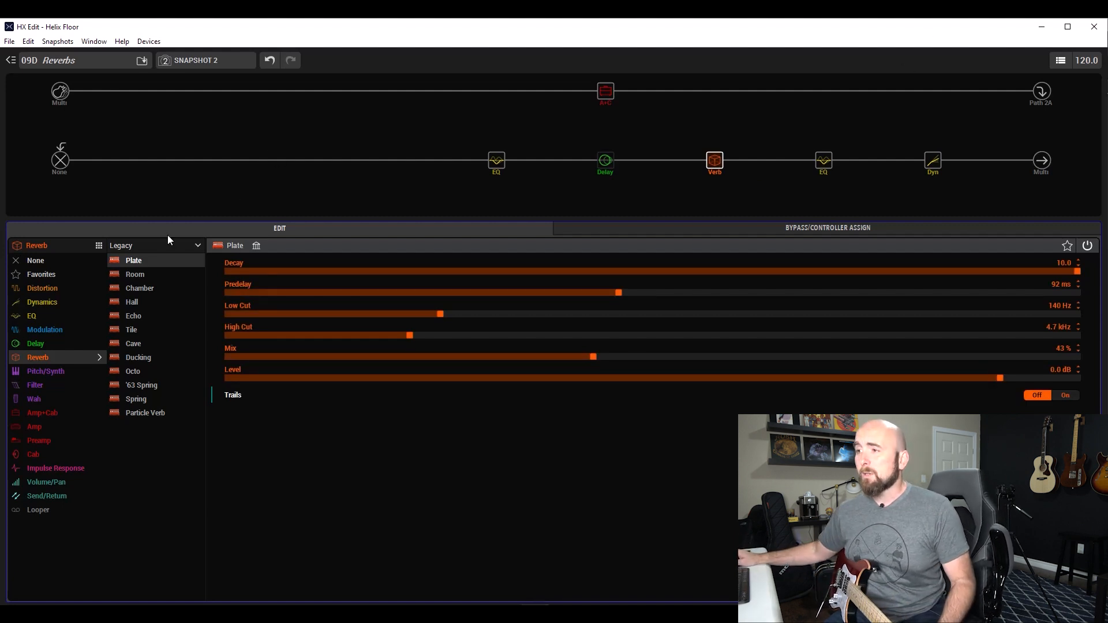
- Switch the reverb block through the Legacy models Room, Chamber, Hall, Echo, Tile and Cave
{"action": "left_click", "coordinate": [136, 275]}
{"action": "left_click", "coordinate": [142, 287]}
{"action": "left_click", "coordinate": [143, 302]}
{"action": "left_click", "coordinate": [143, 316]}
{"action": "left_click", "coordinate": [140, 330]}
{"action": "left_click", "coordinate": [140, 343]}
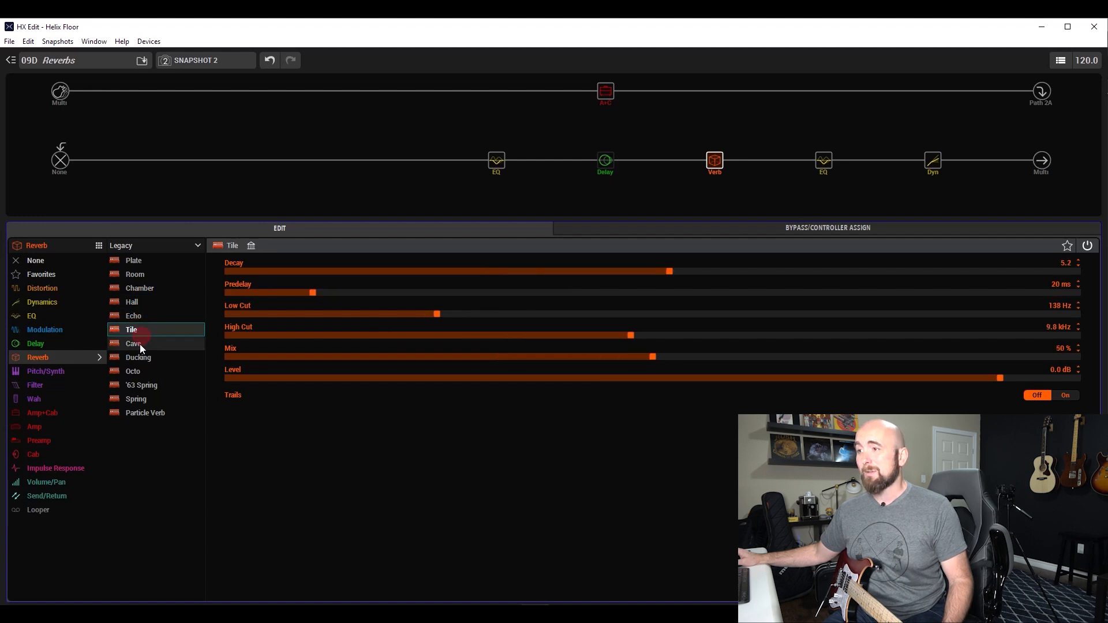